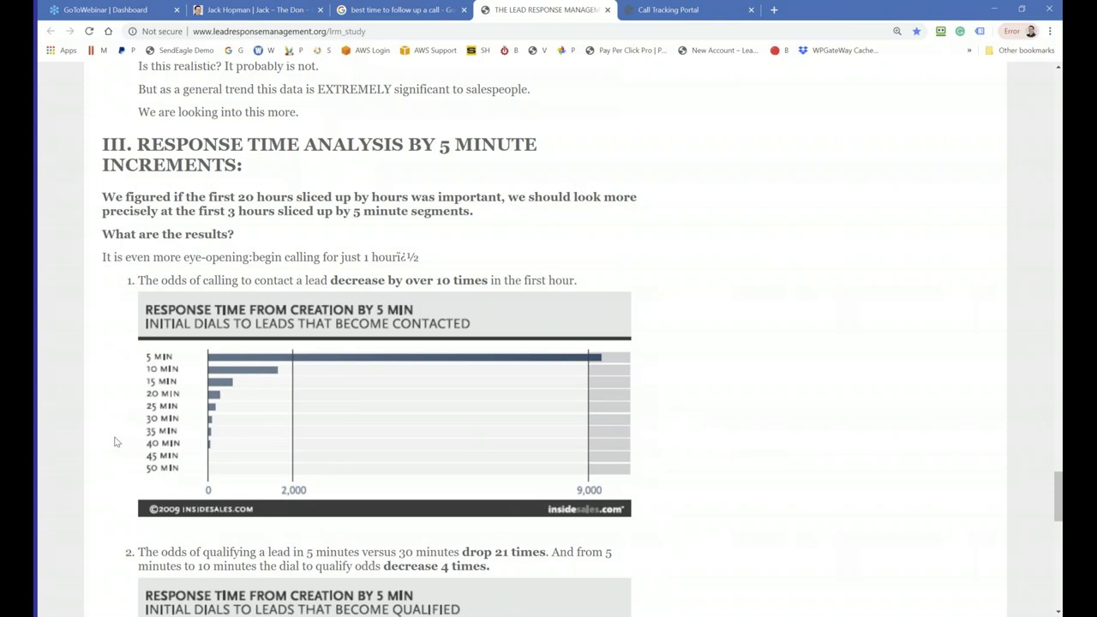
Step: Switch to the Call Tracking Portal tab showing Auto Repair's last-30-days calls dashboard
click(673, 10)
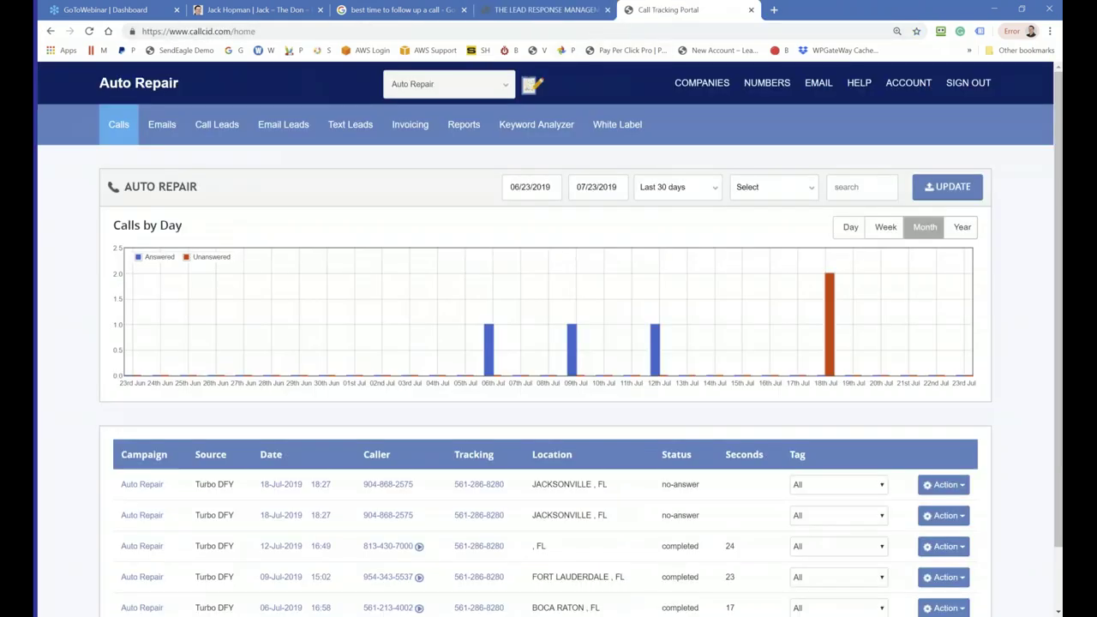
Step: Open the All Numbers list, then the Edit Number page for Arline LLC's tracking number
click(766, 82)
click(767, 174)
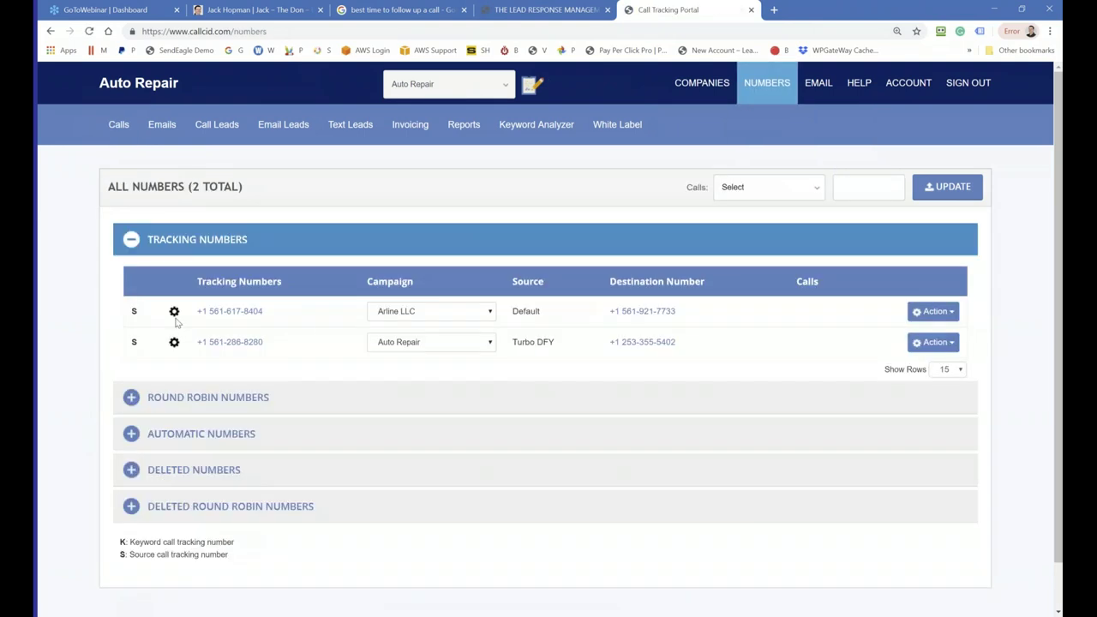
click(766, 82)
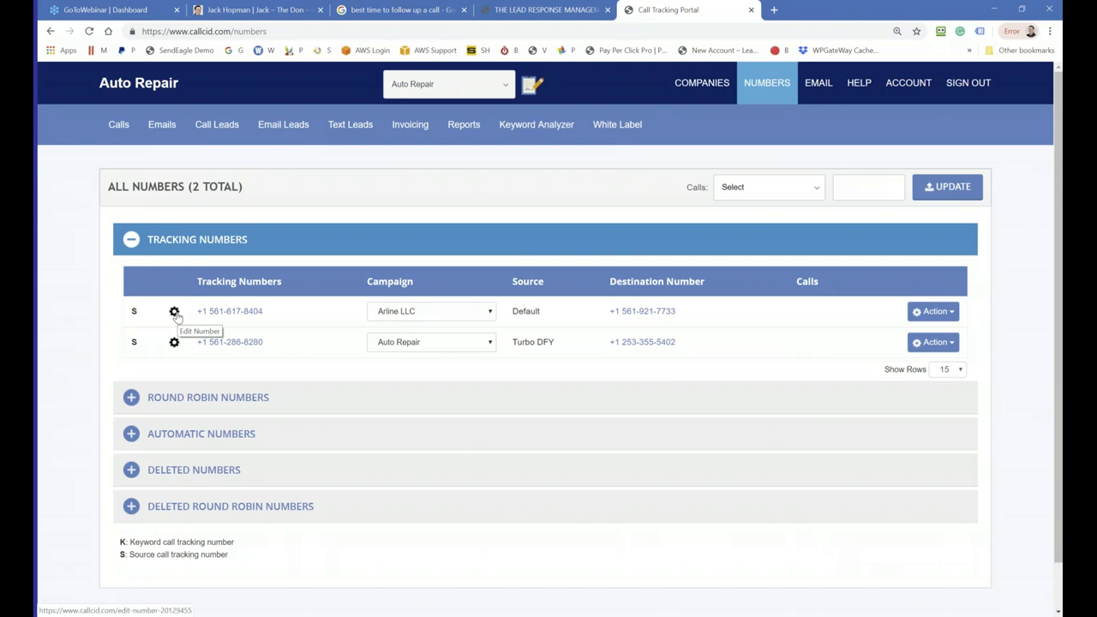
click(173, 312)
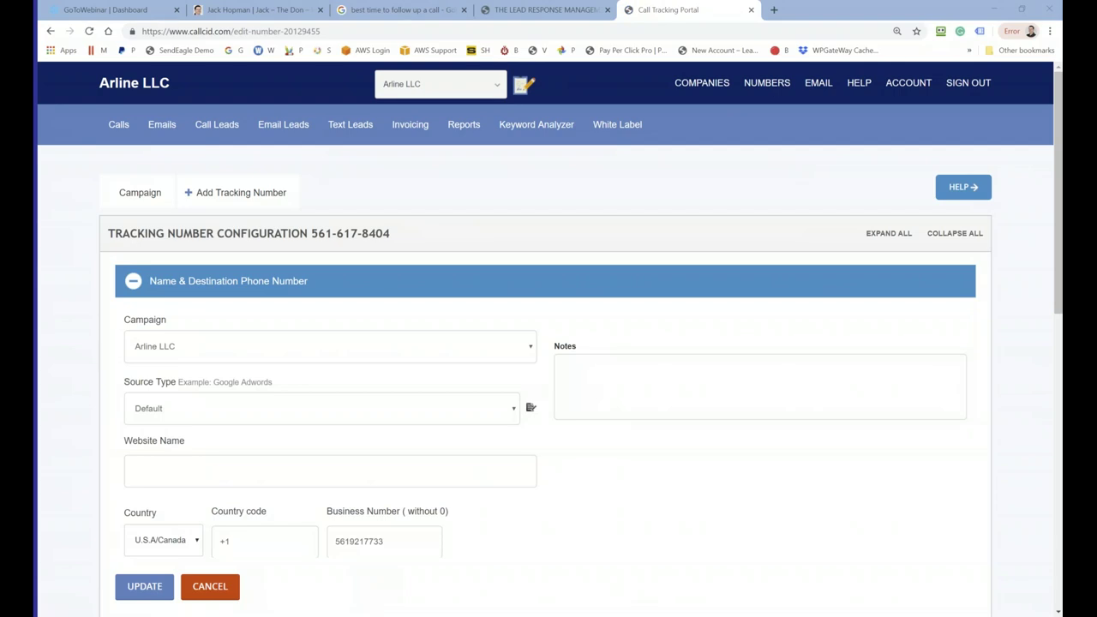
Step: Expand Voicemail Messages, showing the direct voice message with the 19-second Missed Call audio
scroll(137, 404, down, 4)
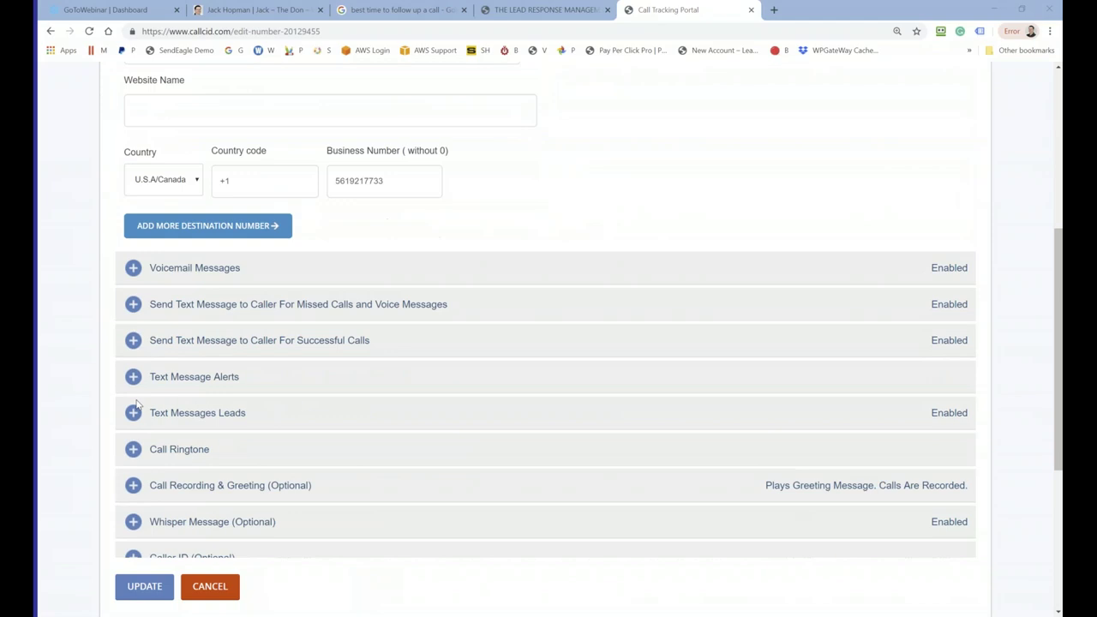
click(133, 268)
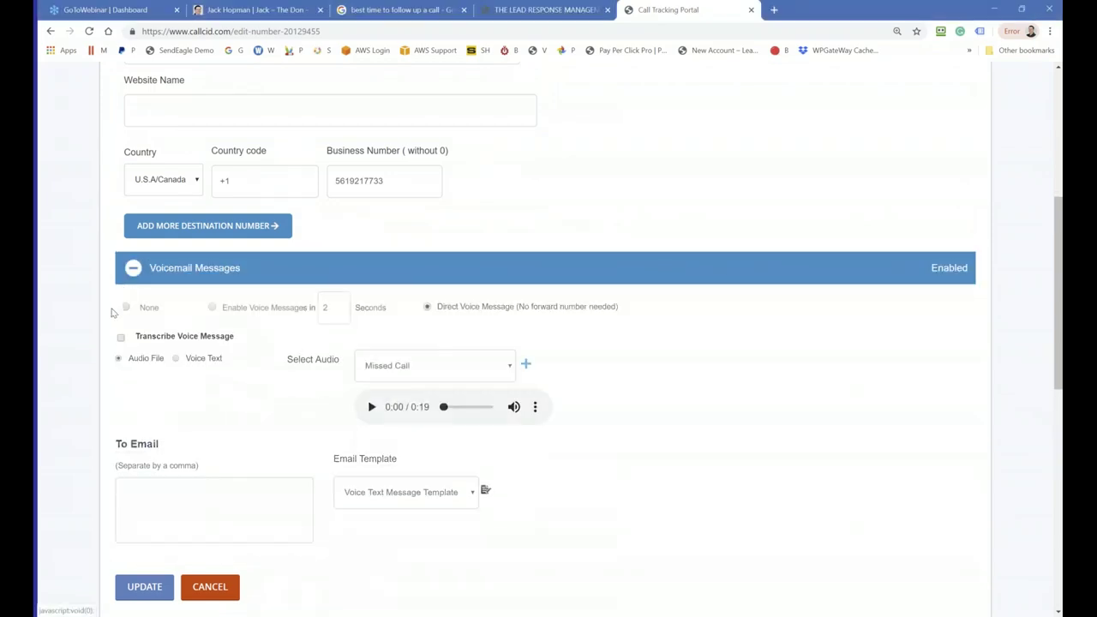
scroll(111, 313, down, 1)
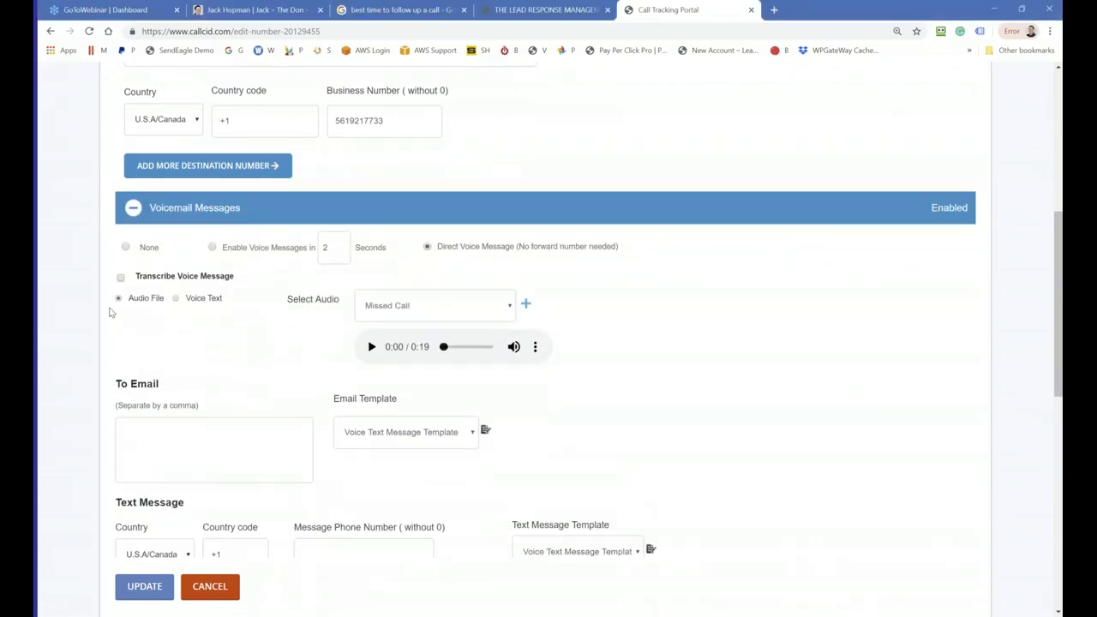
scroll(176, 273, up, 1)
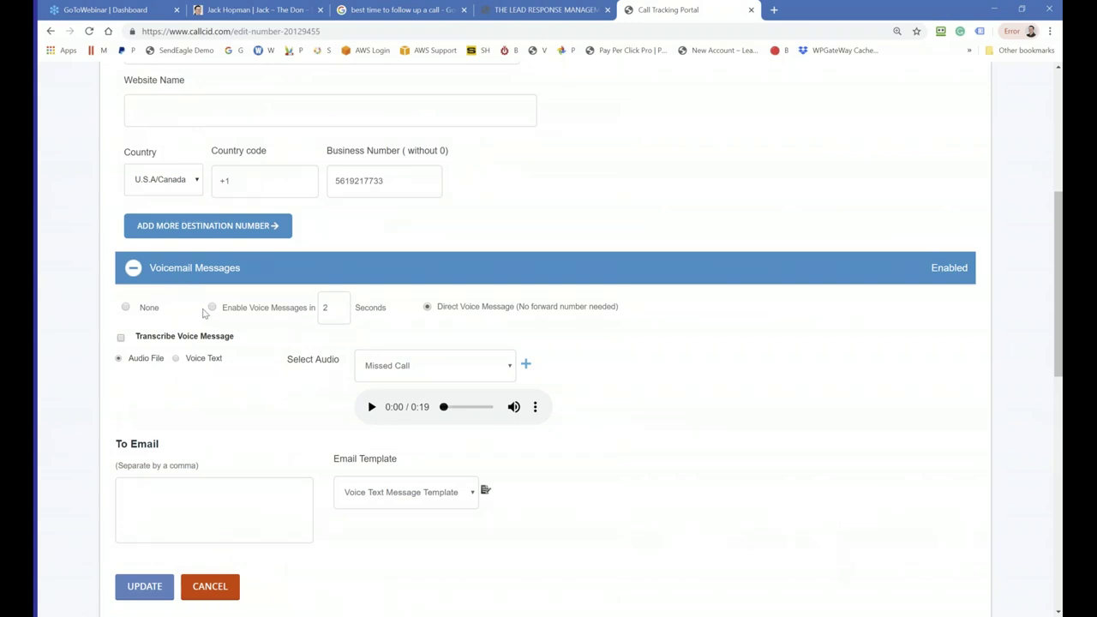
Step: Enable delayed voice messages so voicemail starts after 10 seconds instead of 2
click(213, 307)
drag(335, 306, 320, 306)
key(ctrl+plus)
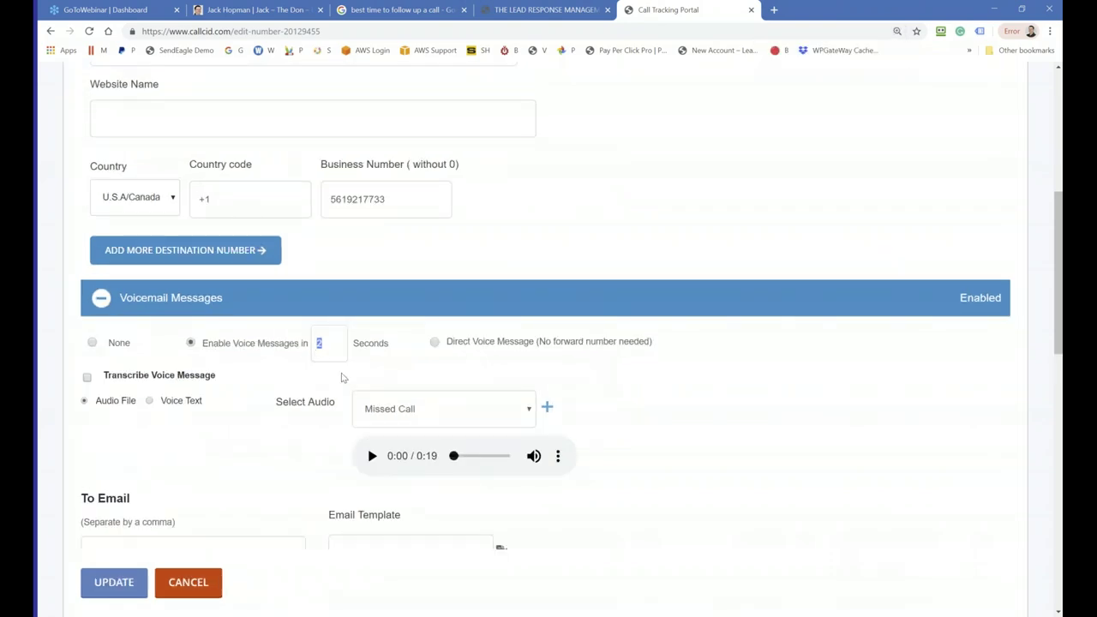
click(324, 340)
key(BackSpace)
text(3)
click(335, 344)
double_click(312, 344)
text(10)
click(428, 407)
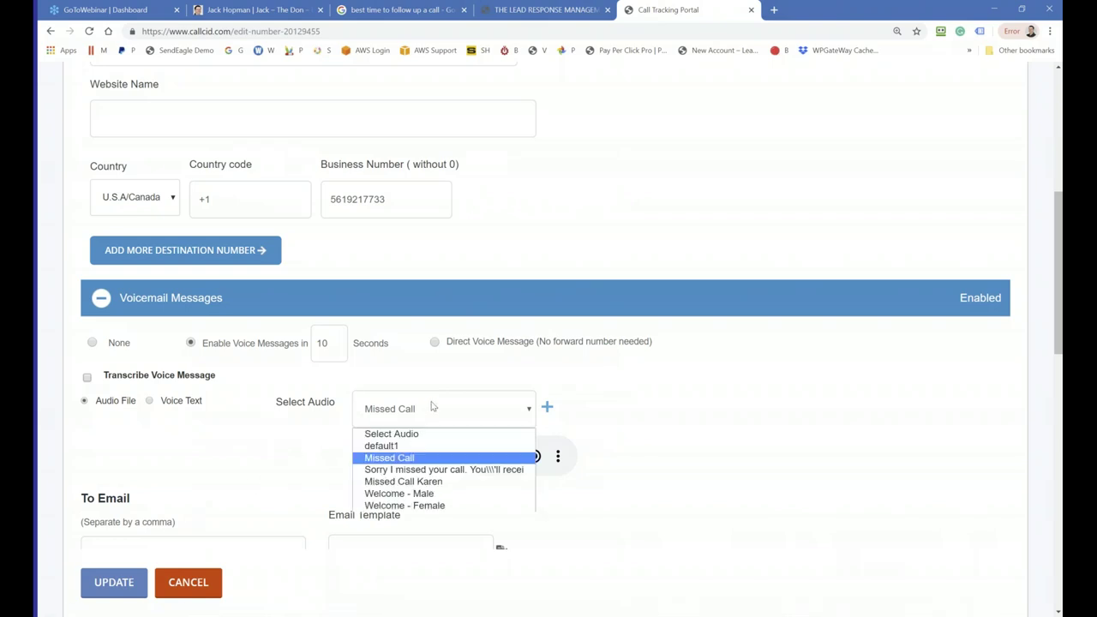
Step: Choose the 18-second Welcome - Male clip as voicemail audio and preview it
click(420, 494)
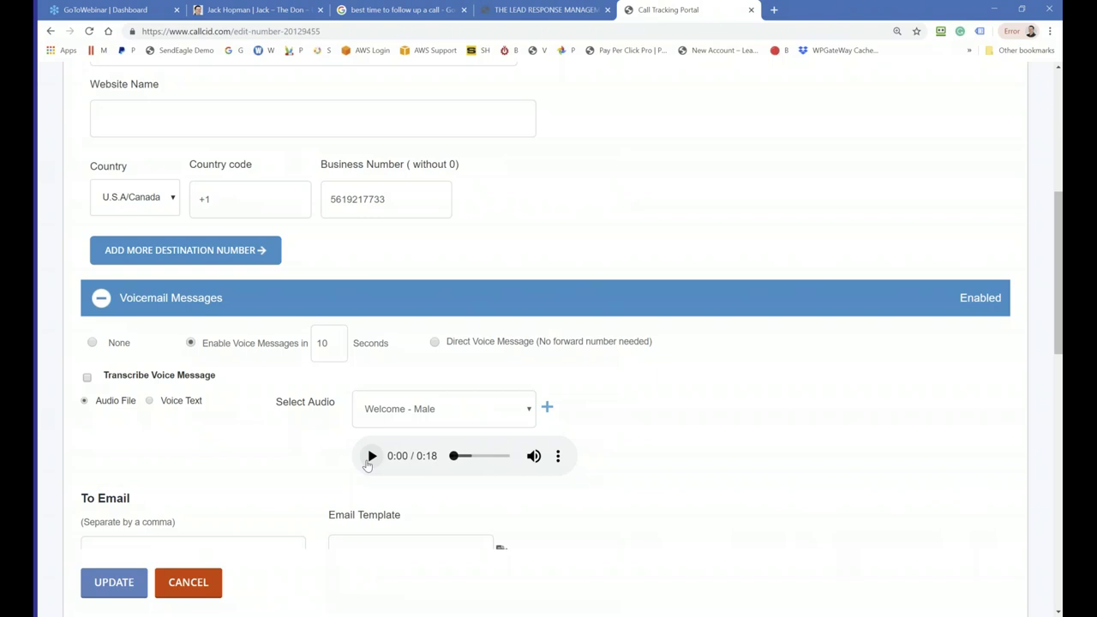
click(371, 456)
click(374, 457)
click(373, 457)
scroll(363, 455, down, 2)
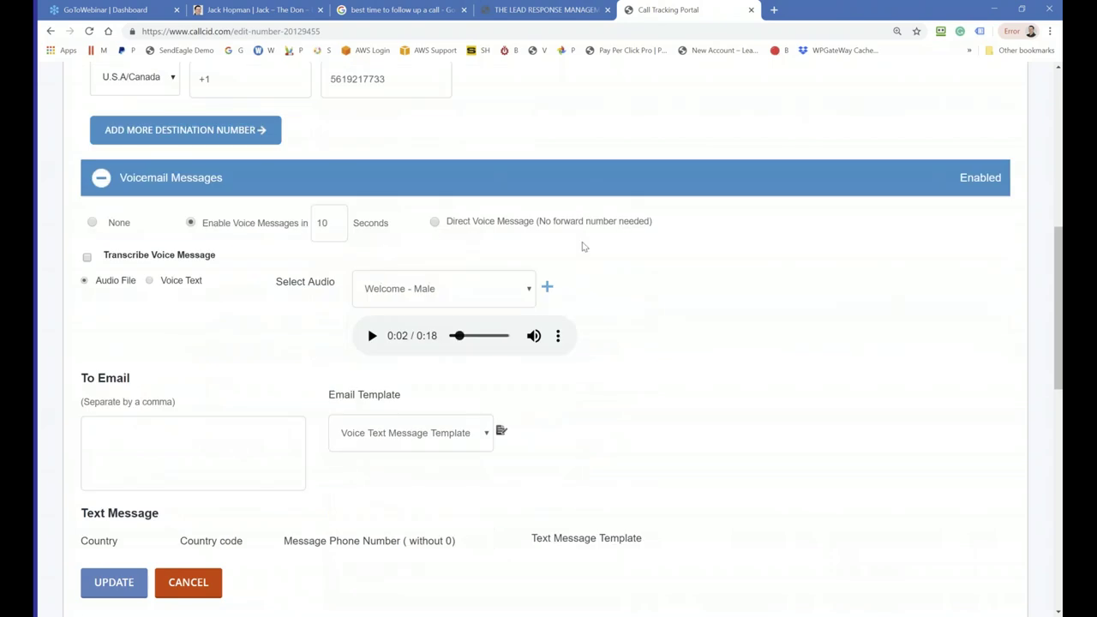
Step: Enter the voicemail notification e-mail address in the To Email box
click(162, 456)
text(myemail@gmail.)
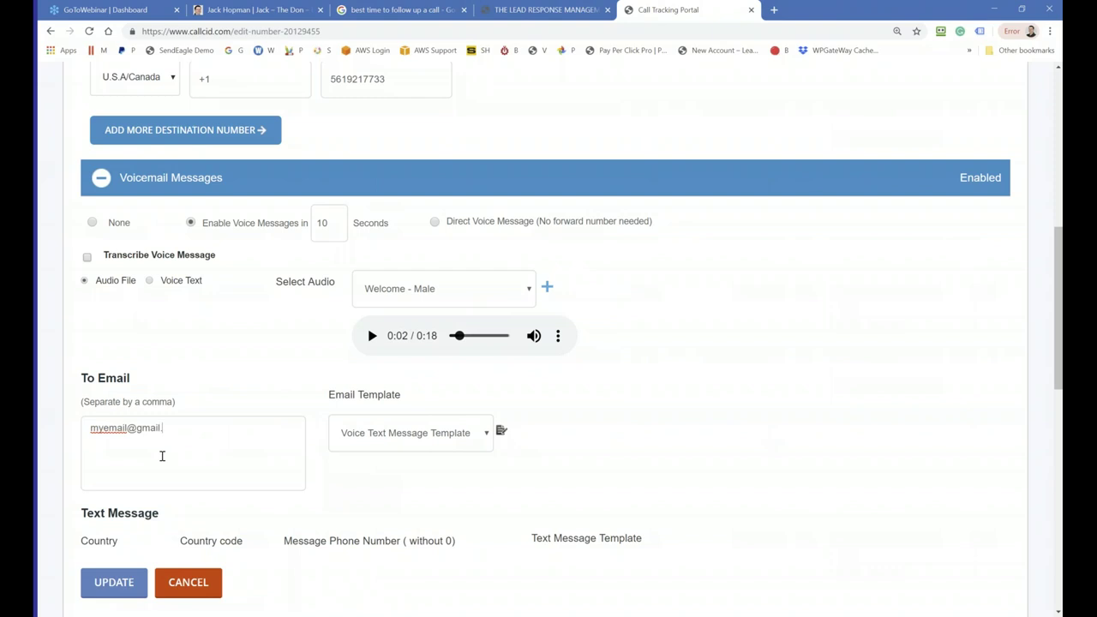
text(com)
Step: Enter the notification phone number in the Text Message Phone Number field
scroll(249, 448, down, 1)
click(315, 515)
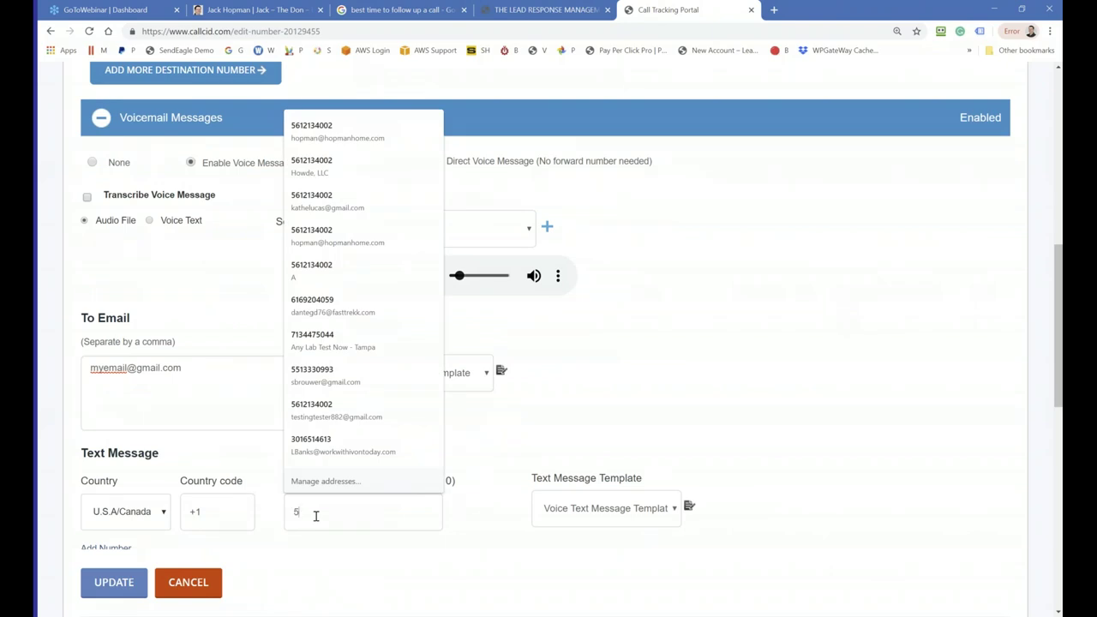
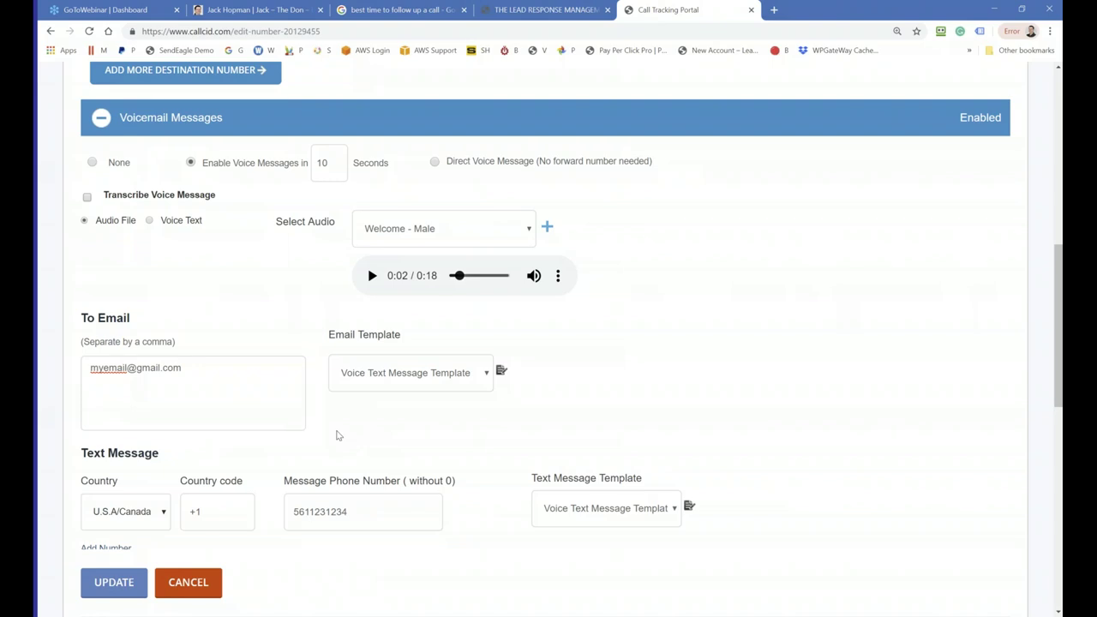
Step: Expand the missed-call auto-text section and review the enabled apology message and its link
scroll(336, 436, down, 3)
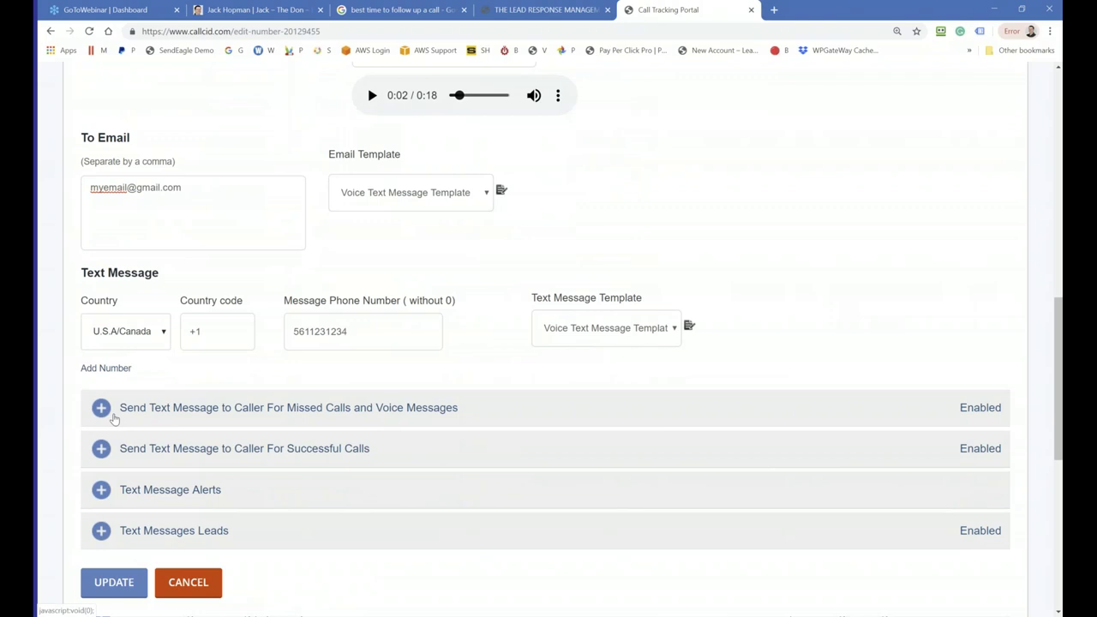
click(102, 408)
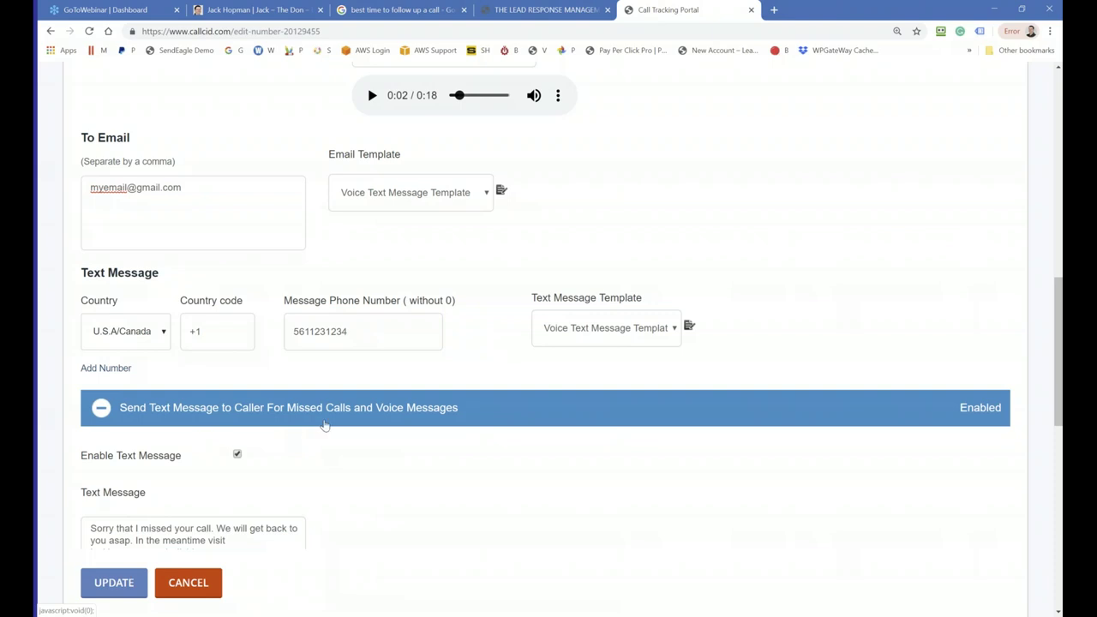
scroll(324, 425, down, 1)
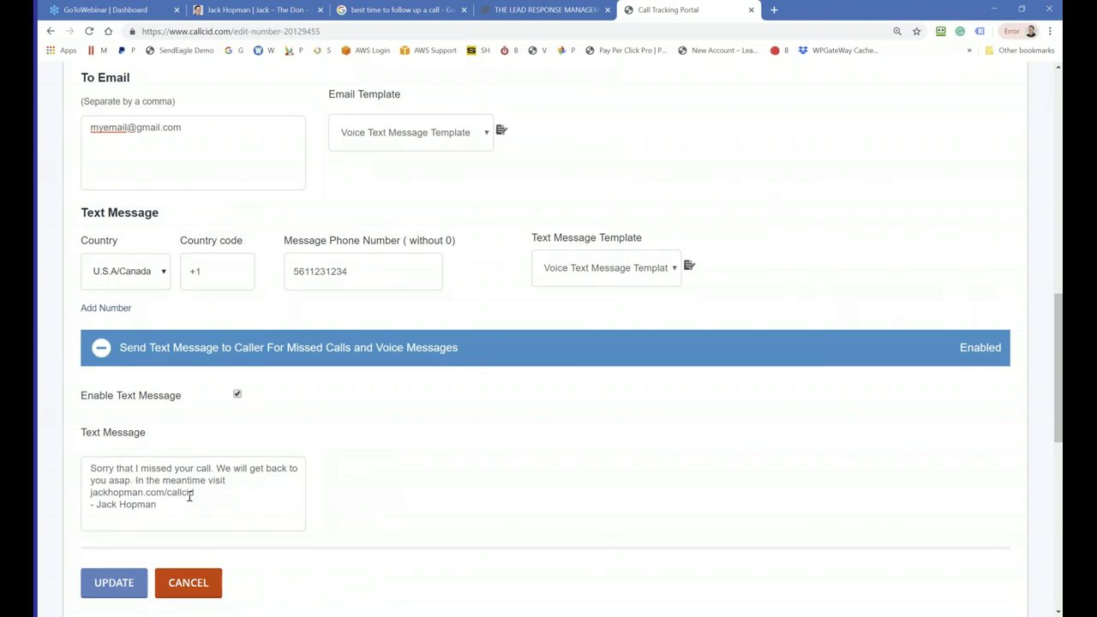
drag(194, 493, 88, 491)
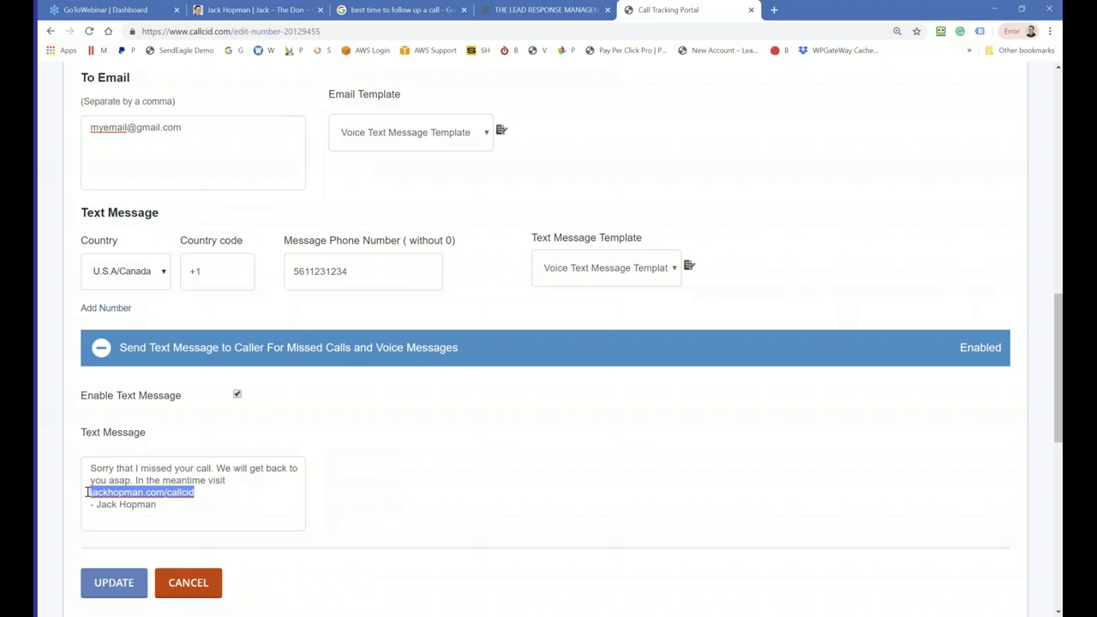
scroll(86, 492, down, 2)
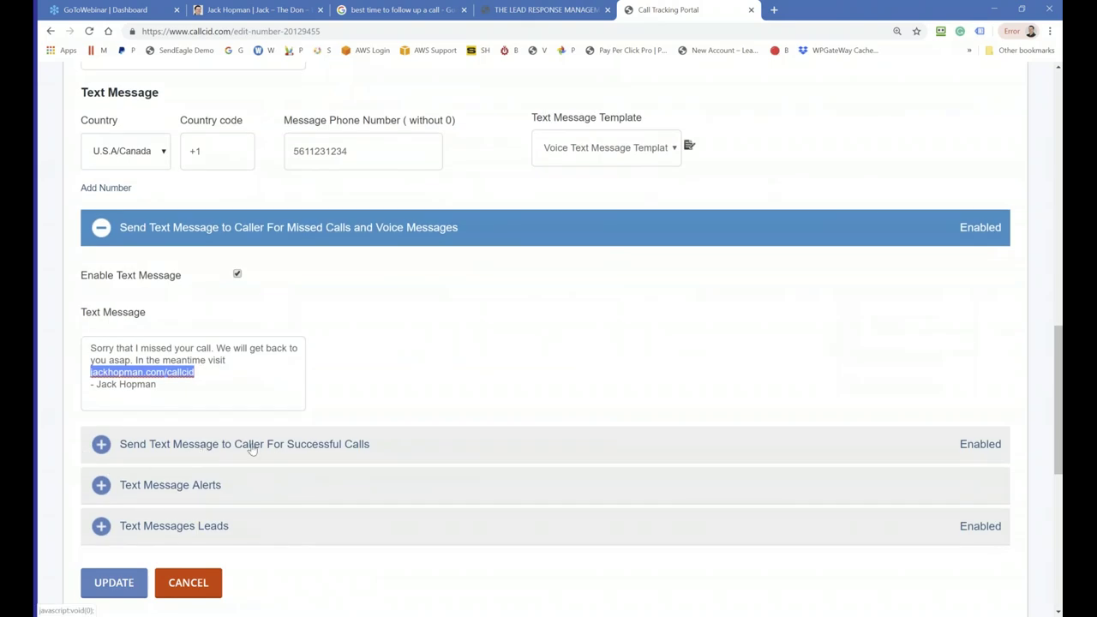
Step: Expand the successful-call auto-text section and review the enabled thank-you message and link
click(101, 445)
scroll(220, 502, down, 2)
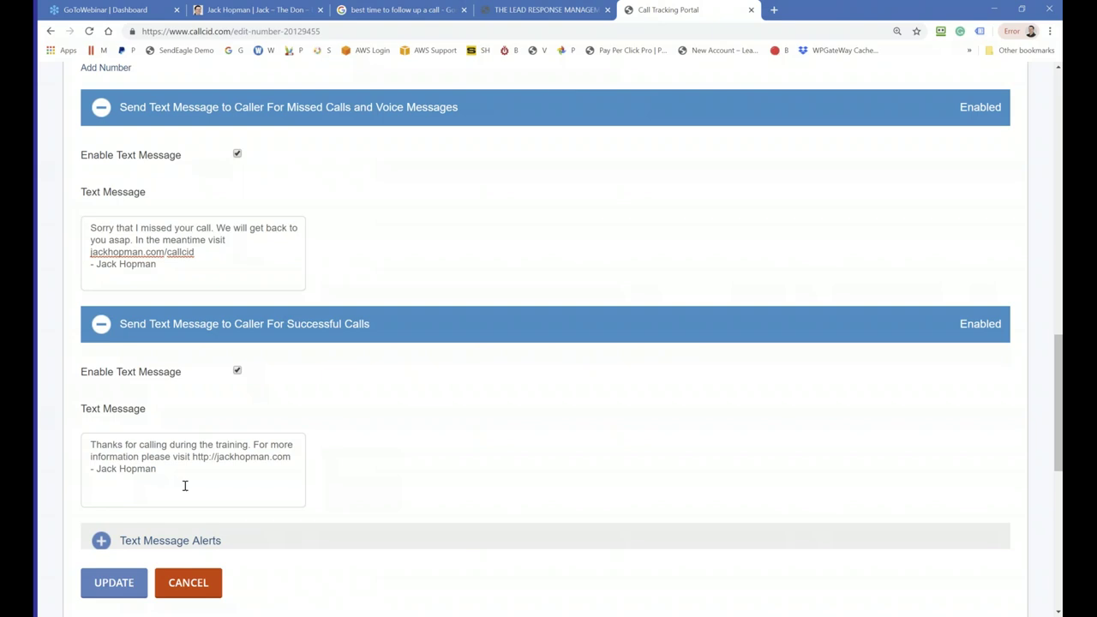
scroll(586, 390, down, 3)
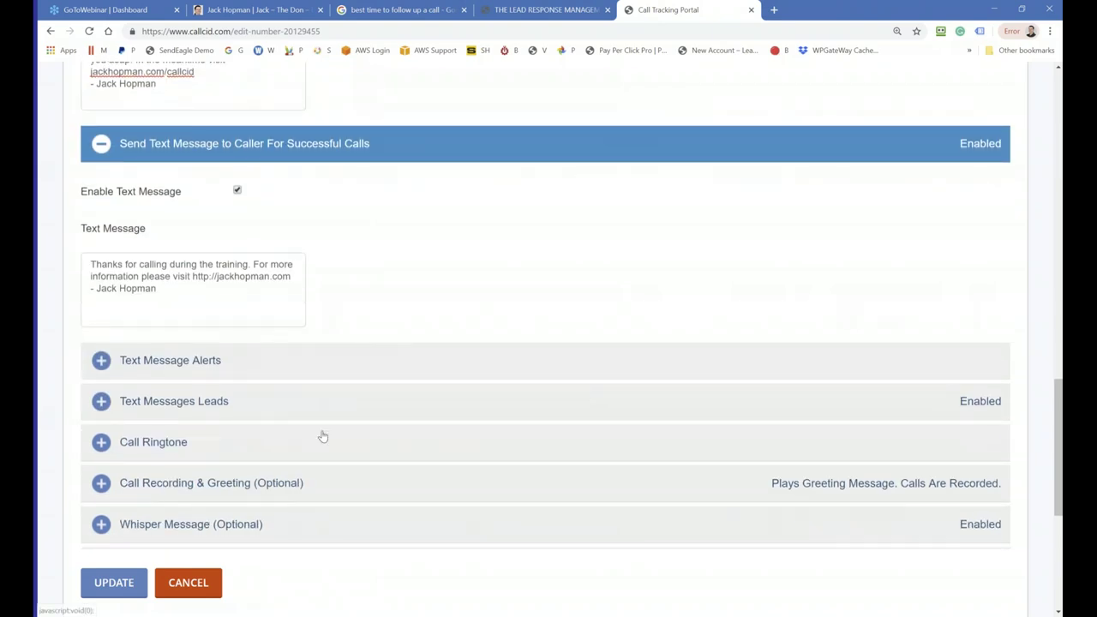
Step: Check Text Messages Leads forwarding to the business number and its text-back reply
click(104, 370)
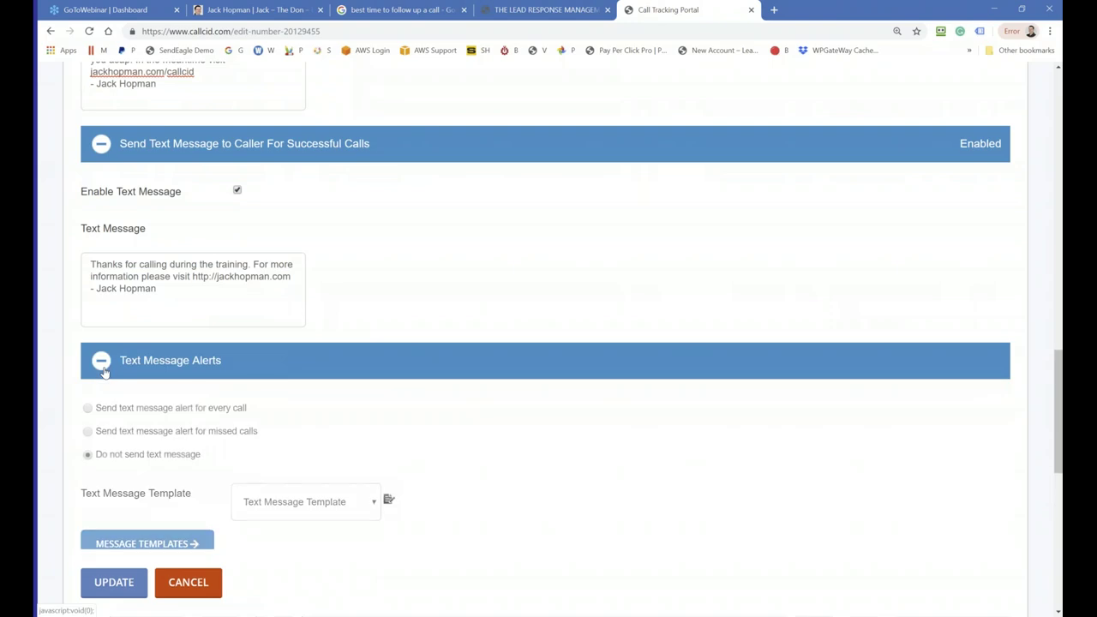
click(171, 363)
scroll(158, 364, down, 1)
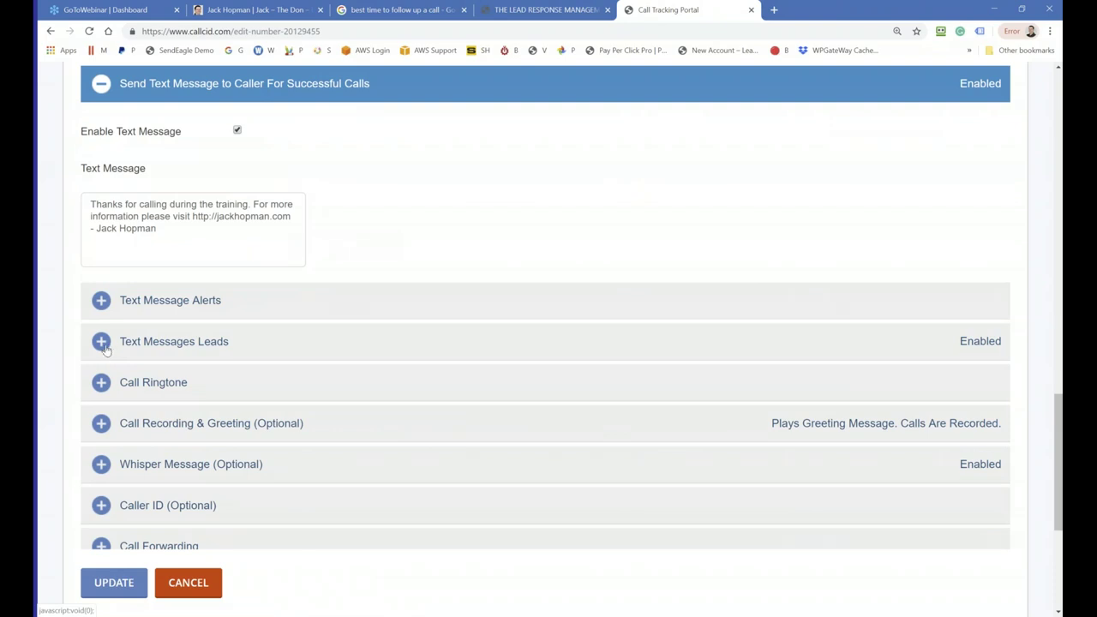
click(101, 342)
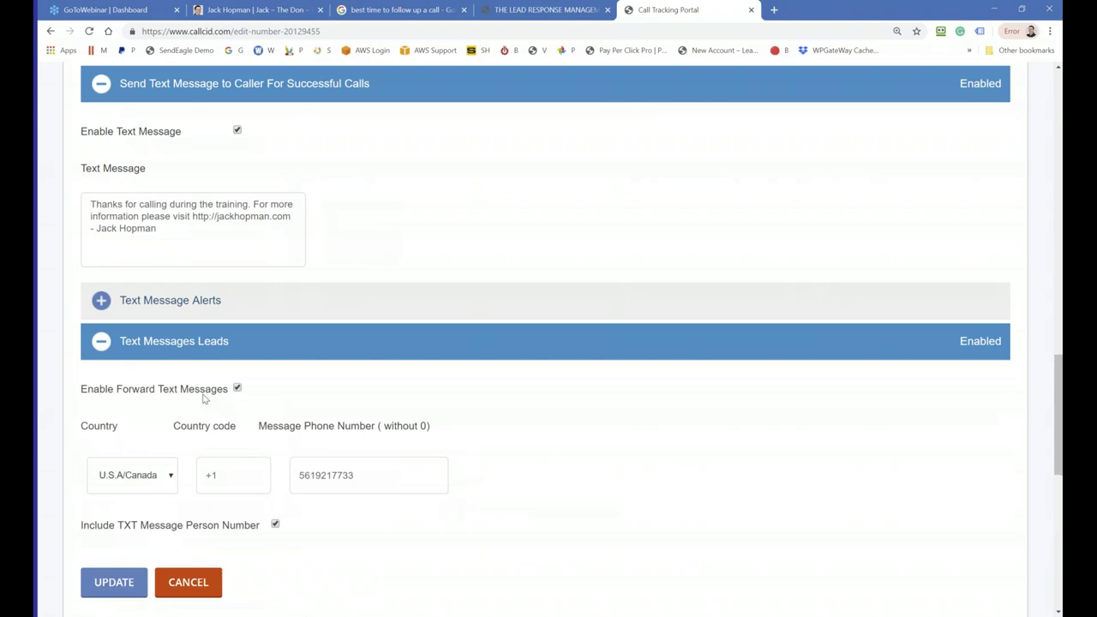
scroll(206, 402, down, 1)
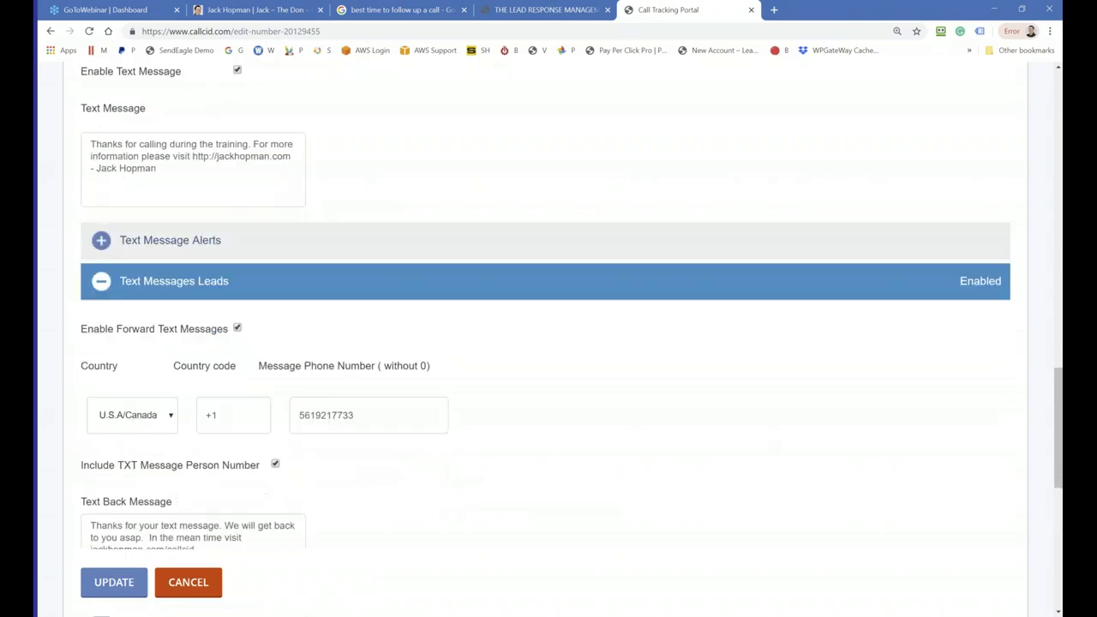
scroll(196, 396, down, 1)
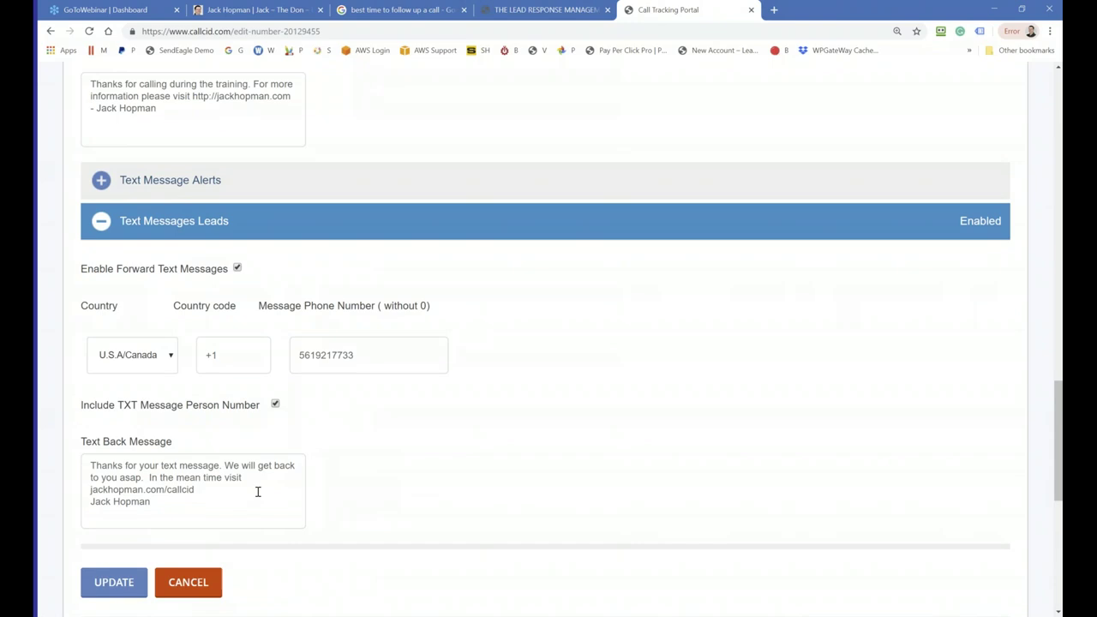
scroll(313, 476, down, 2)
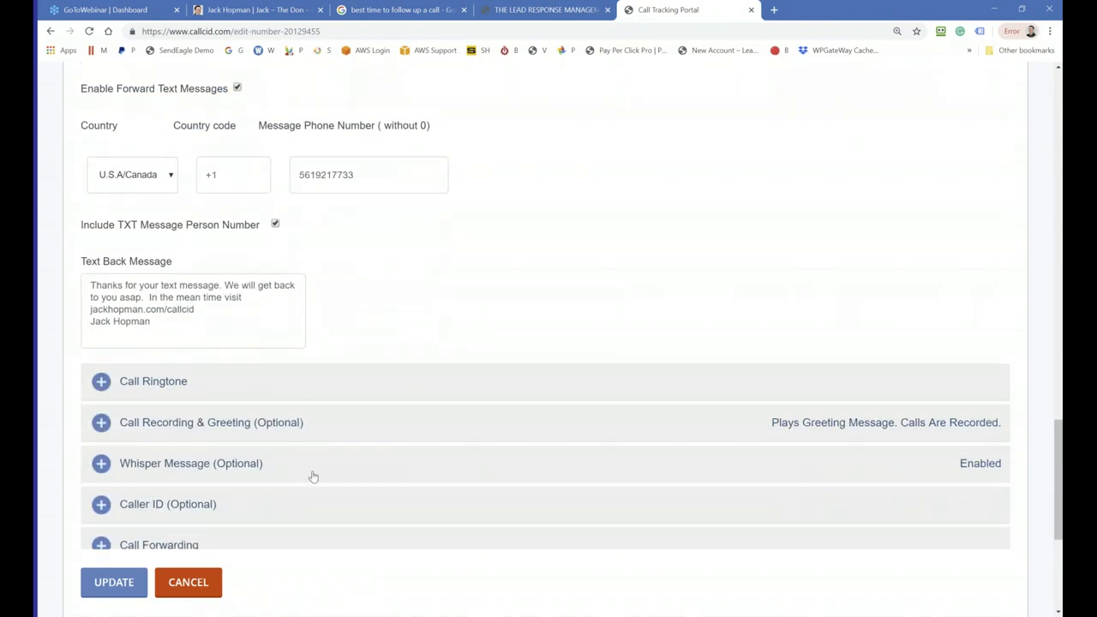
scroll(313, 476, down, 1)
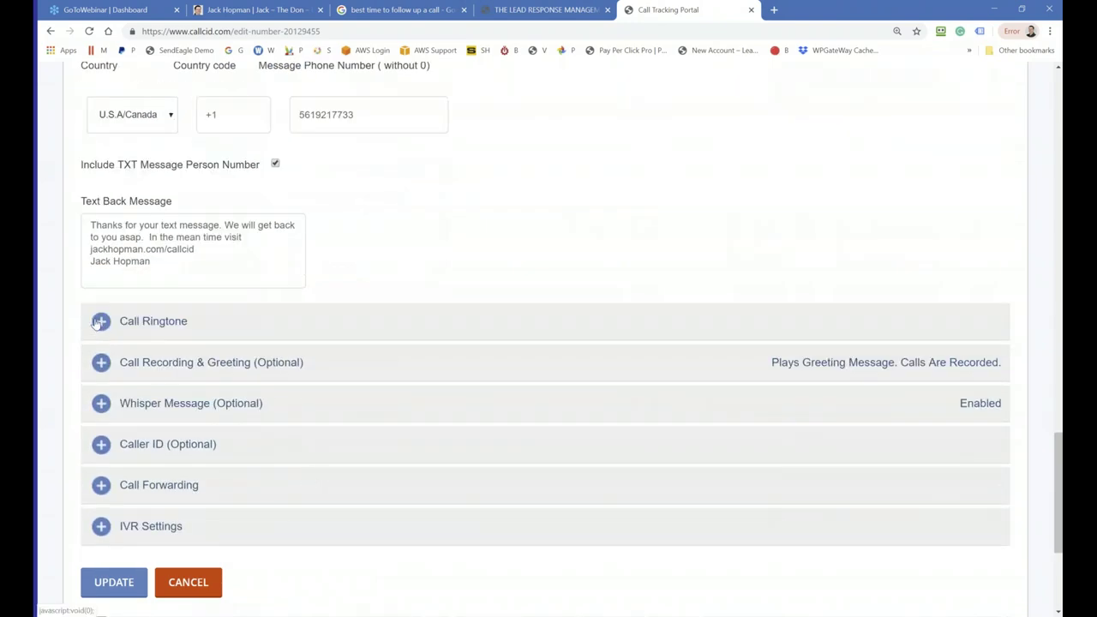
Step: Briefly inspect the Call Ringtone and Call Recording settings
click(100, 321)
click(100, 321)
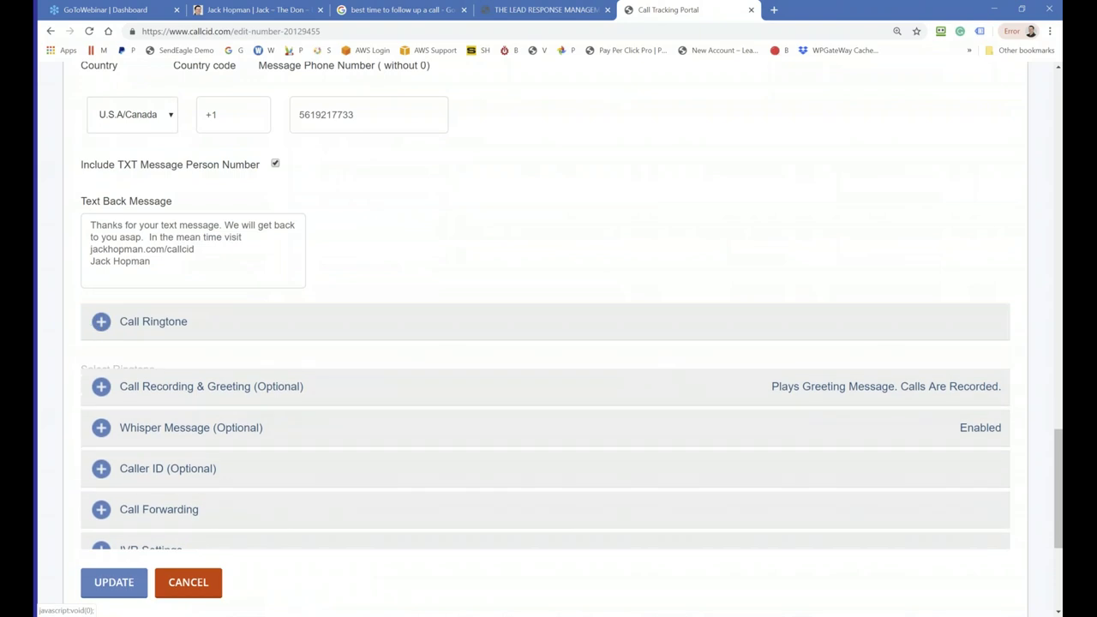
click(101, 364)
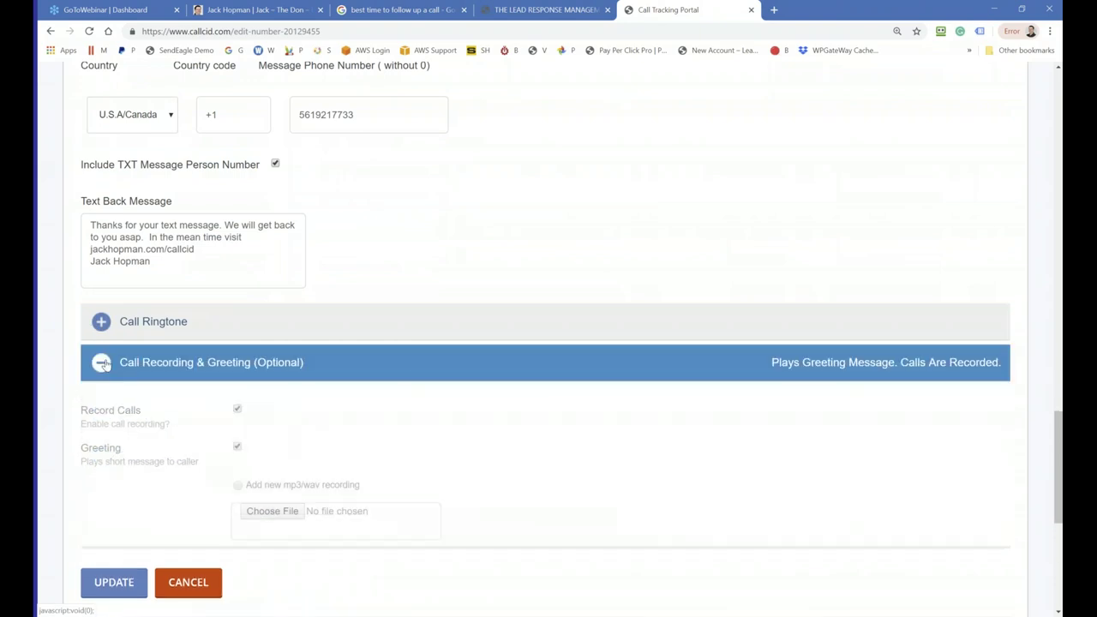
click(101, 364)
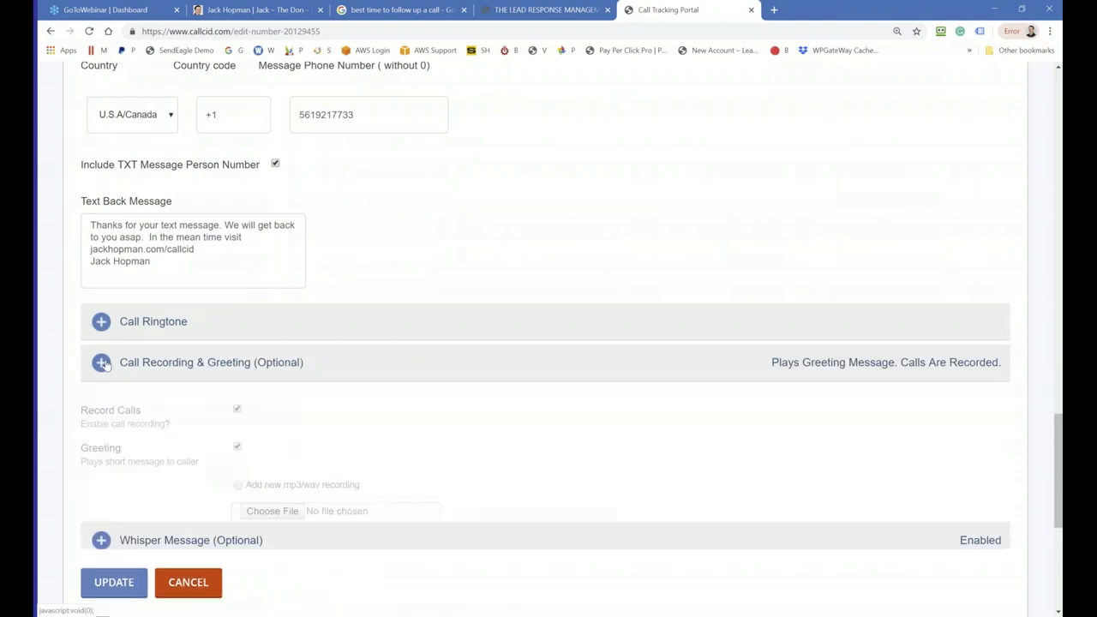
Step: Replace the whisper text 'Call from Turbo DFY' with 'Turbo Turbo Turbo'
click(101, 403)
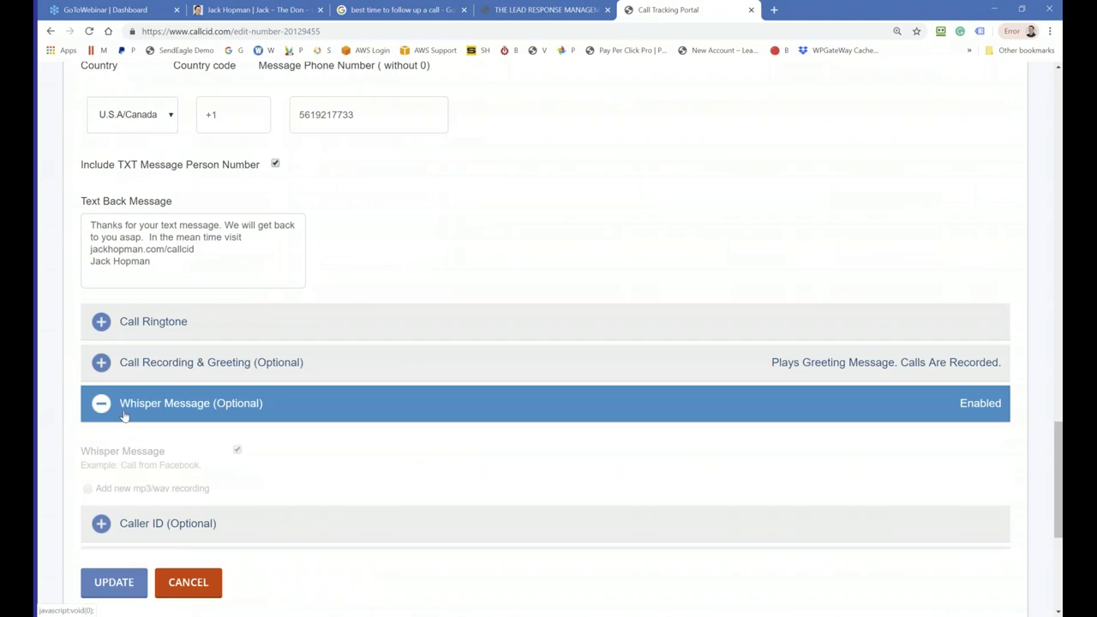
scroll(171, 458, down, 1)
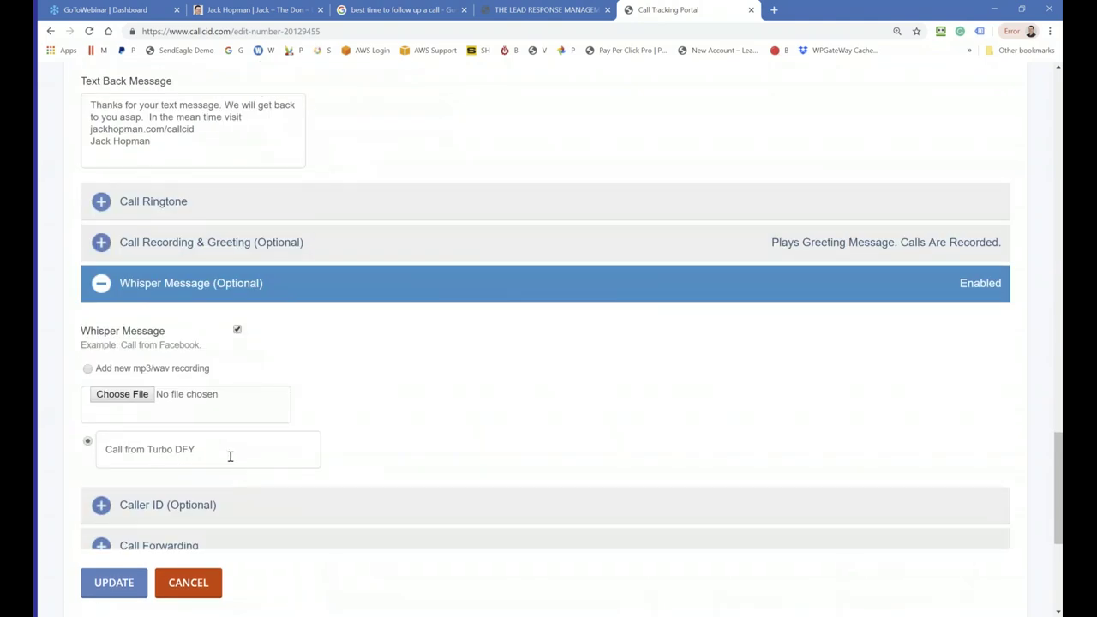
drag(230, 455, 64, 454)
text(TH)
key(BackSpace)
text(urbo Turbo B)
key(BackSpace)
text(Rob)
key(BackSpace)
key(BackSpace)
key(BackSpace)
text(Turbo)
scroll(335, 407, down, 2)
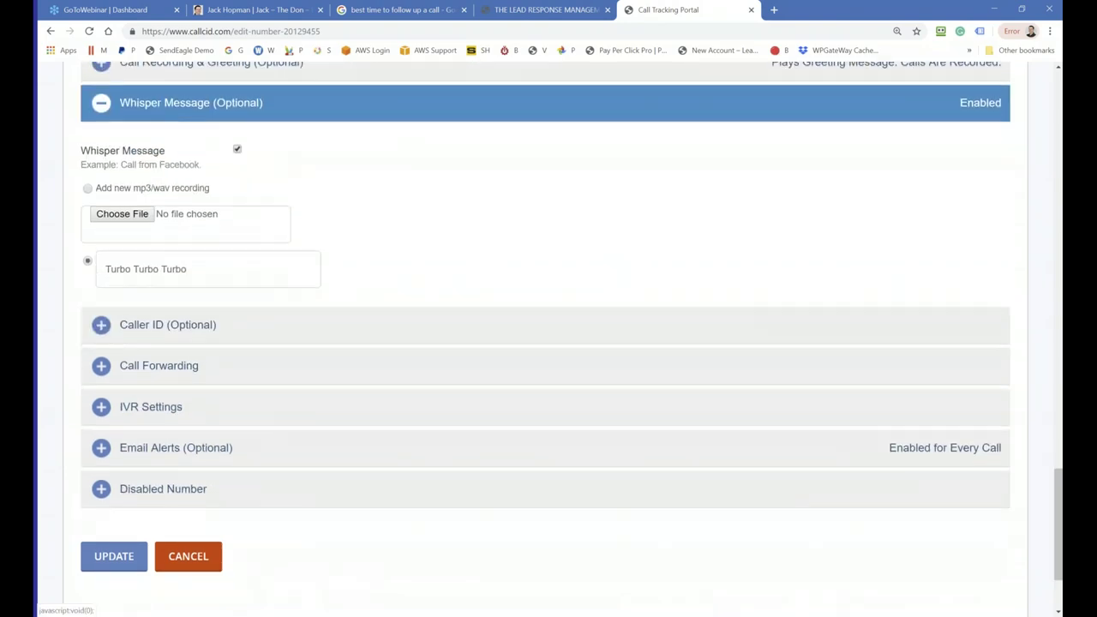
Step: Save the tracking number's voicemail, text and whisper settings with UPDATE
click(105, 554)
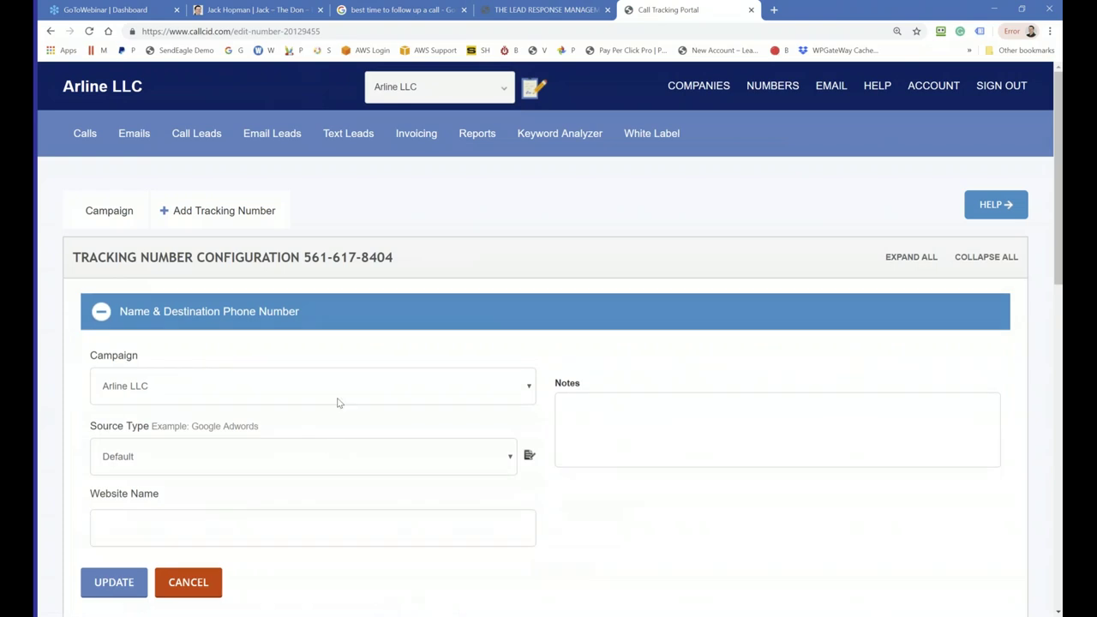
scroll(330, 318, down, 5)
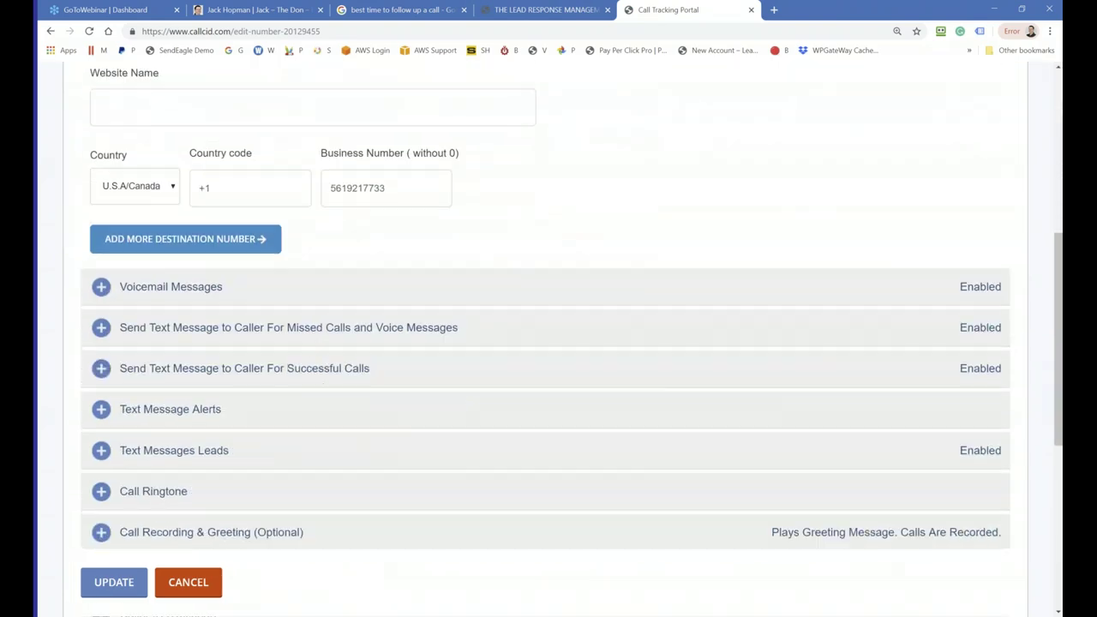
scroll(198, 370, up, 2)
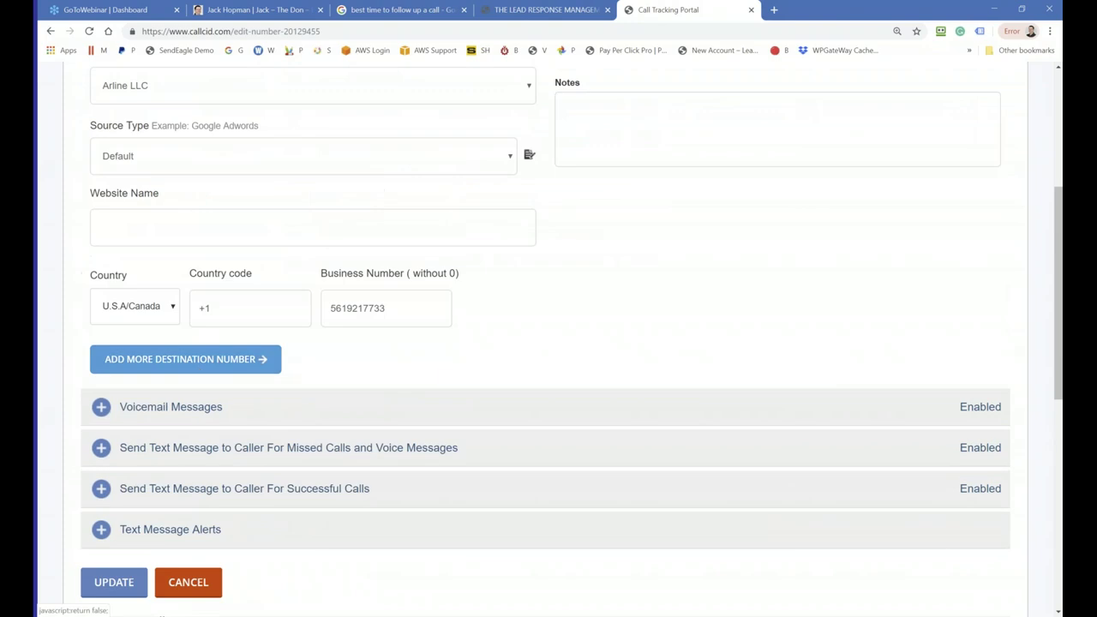
Step: Change the voicemail delay from 10 seconds to 1 second and save the number
scroll(135, 417, up, 3)
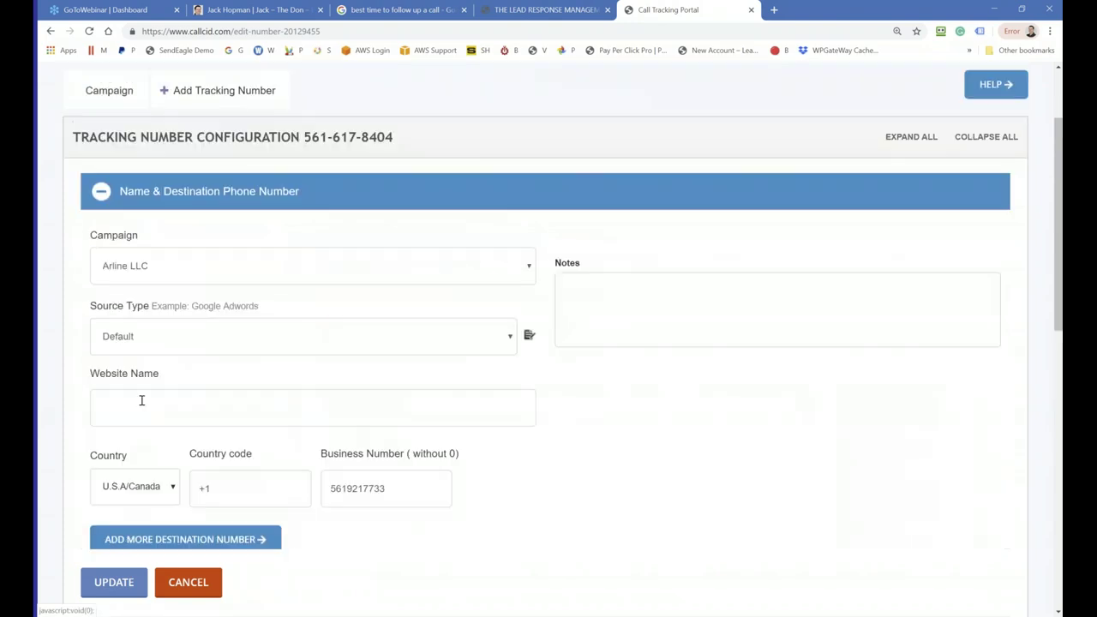
scroll(161, 364, down, 3)
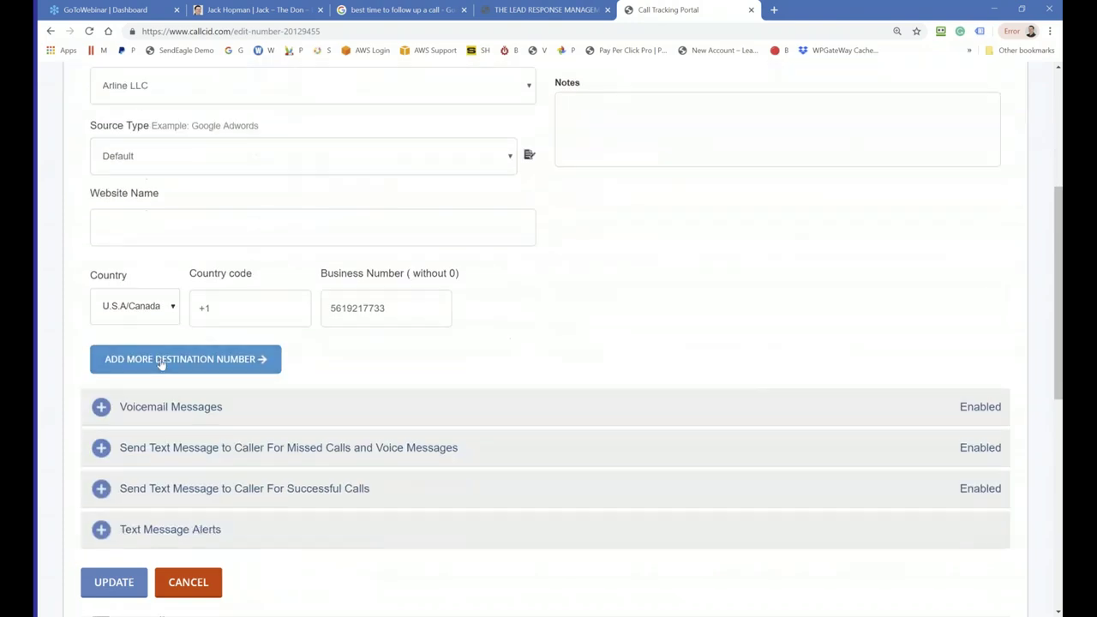
click(111, 408)
scroll(111, 408, down, 2)
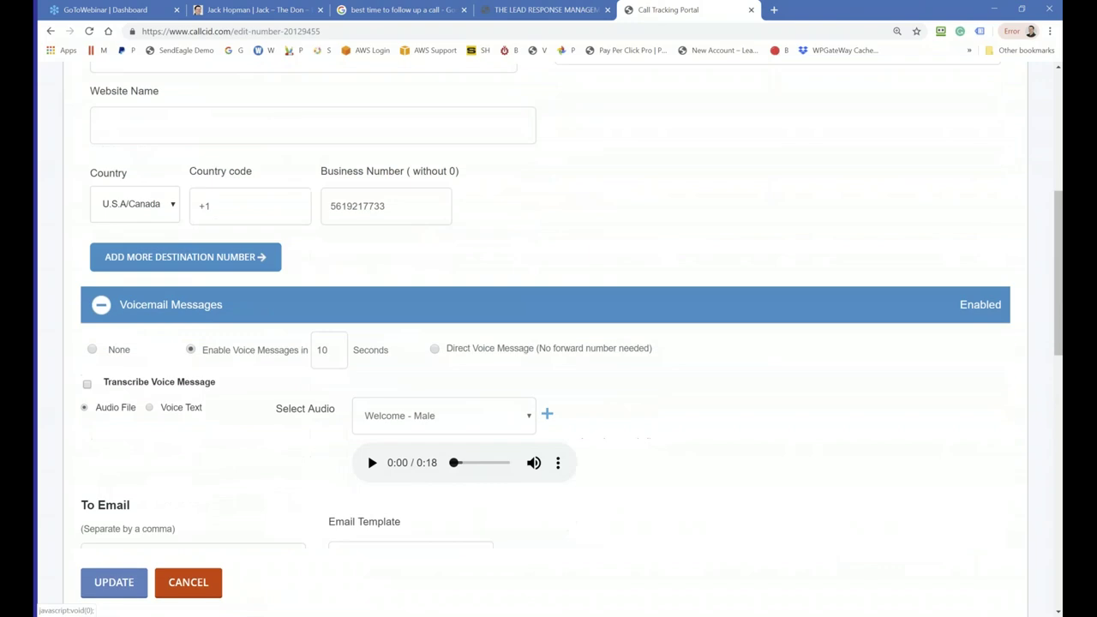
double_click(322, 332)
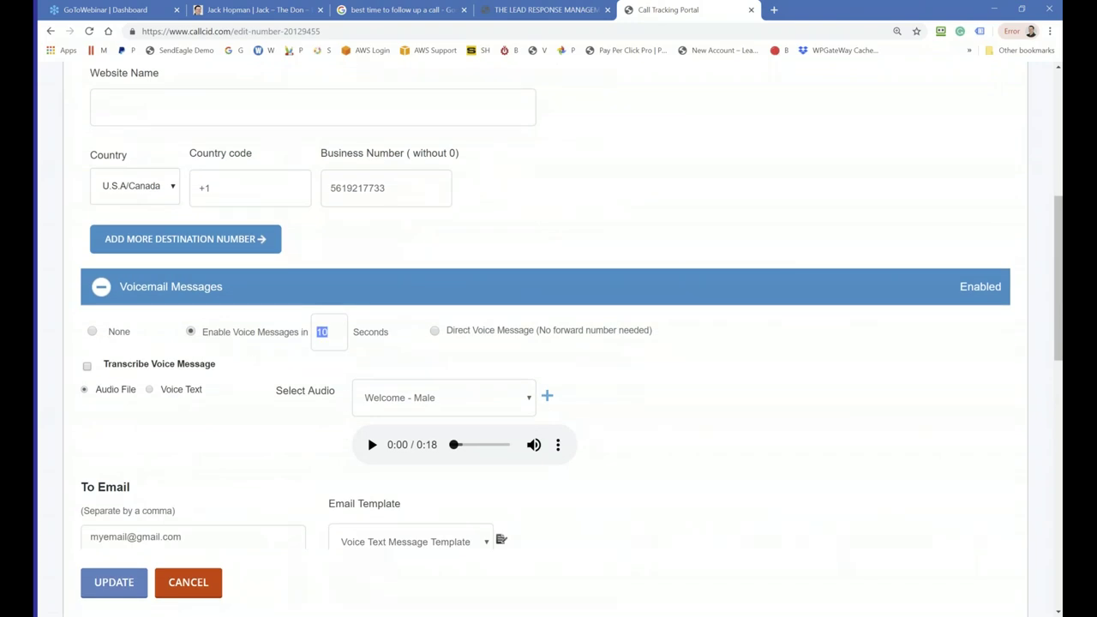
text(1)
click(106, 584)
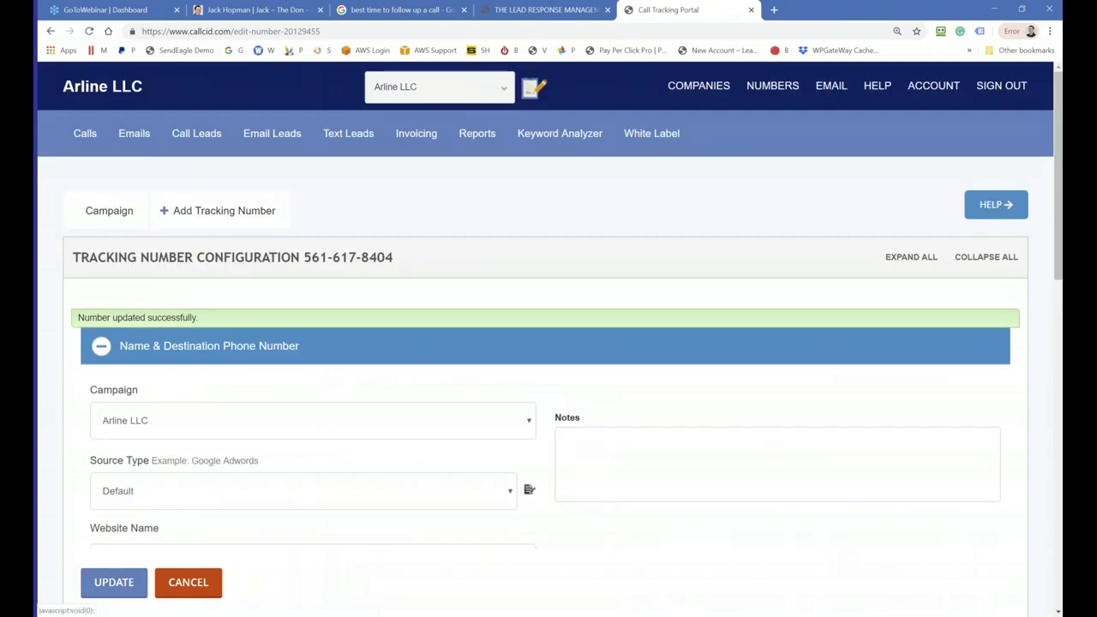
drag(403, 251, 453, 270)
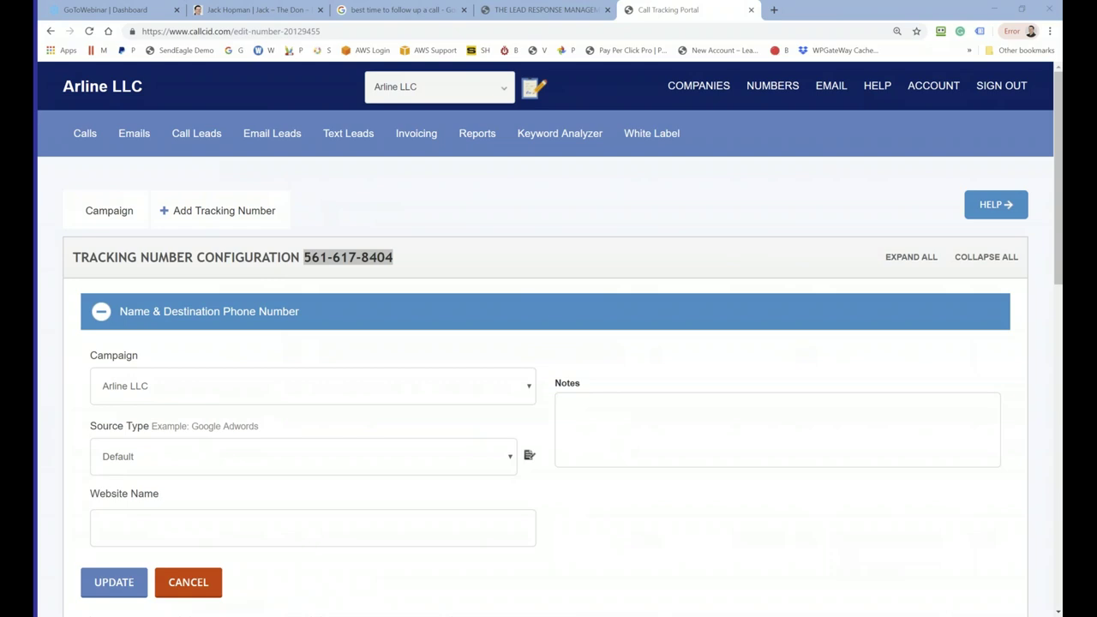
scroll(717, 514, down, 3)
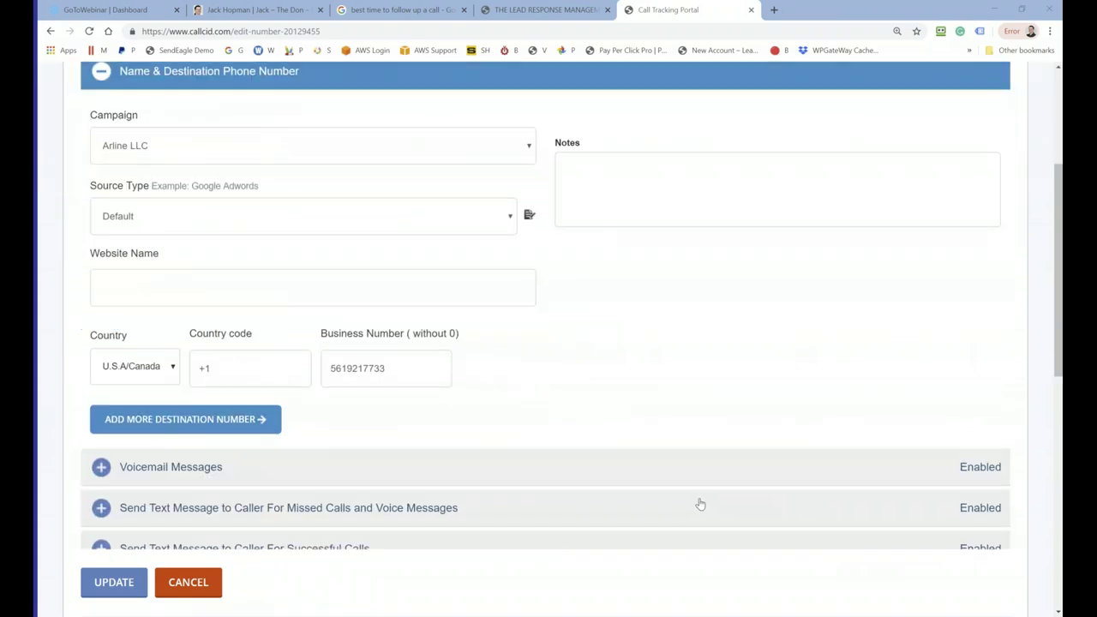
scroll(700, 504, down, 4)
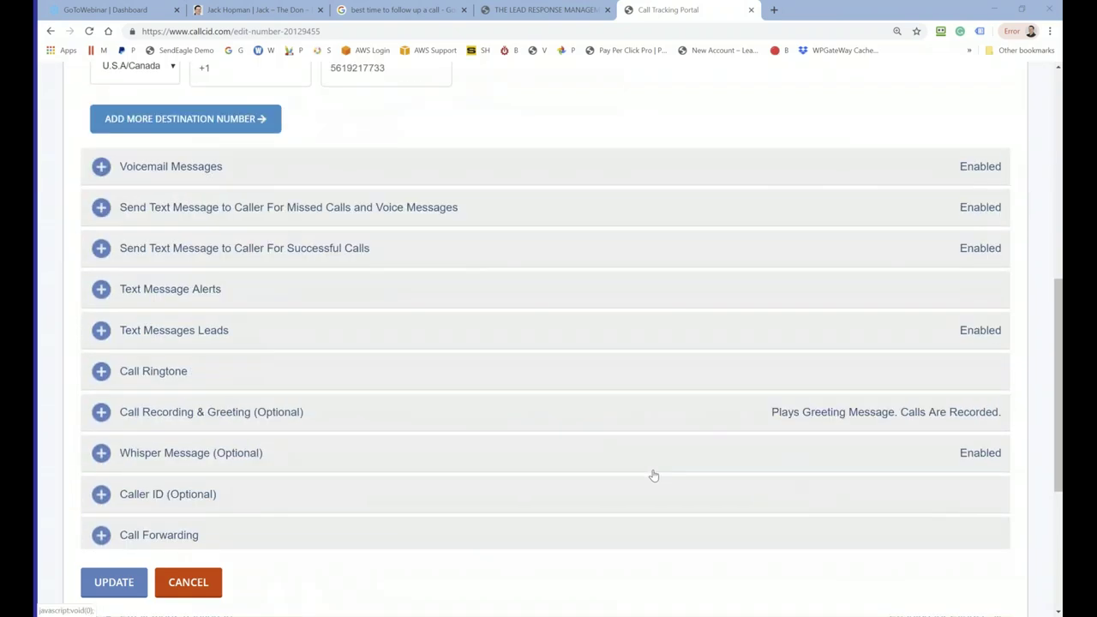
scroll(653, 475, down, 1)
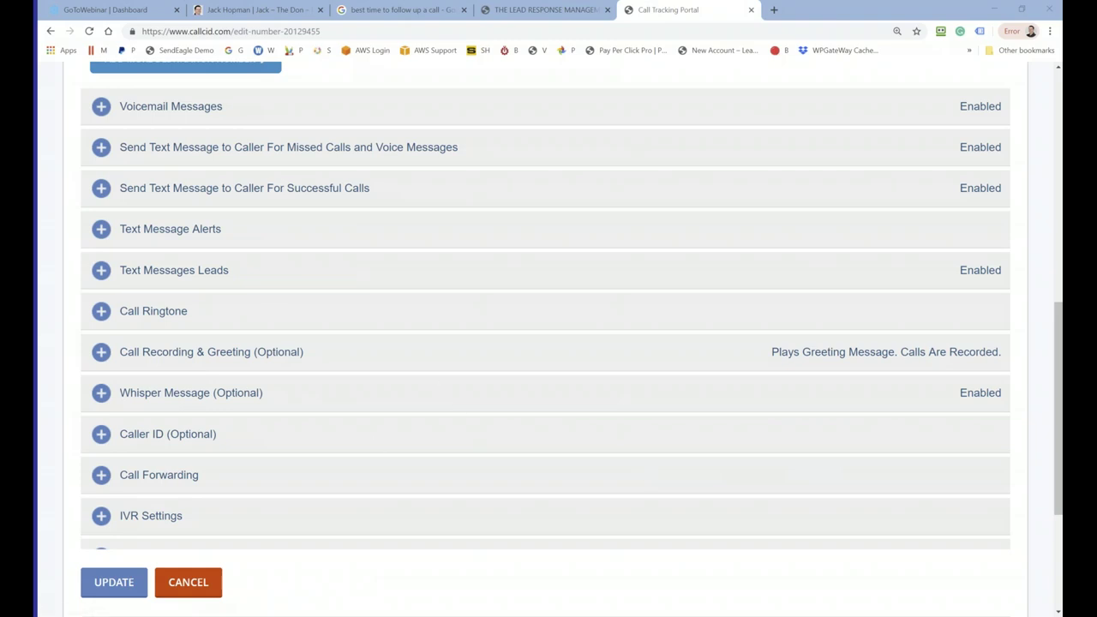
Step: Collapse Name & Destination Phone Number and view the Calls page's chart and call log
scroll(460, 412, up, 10)
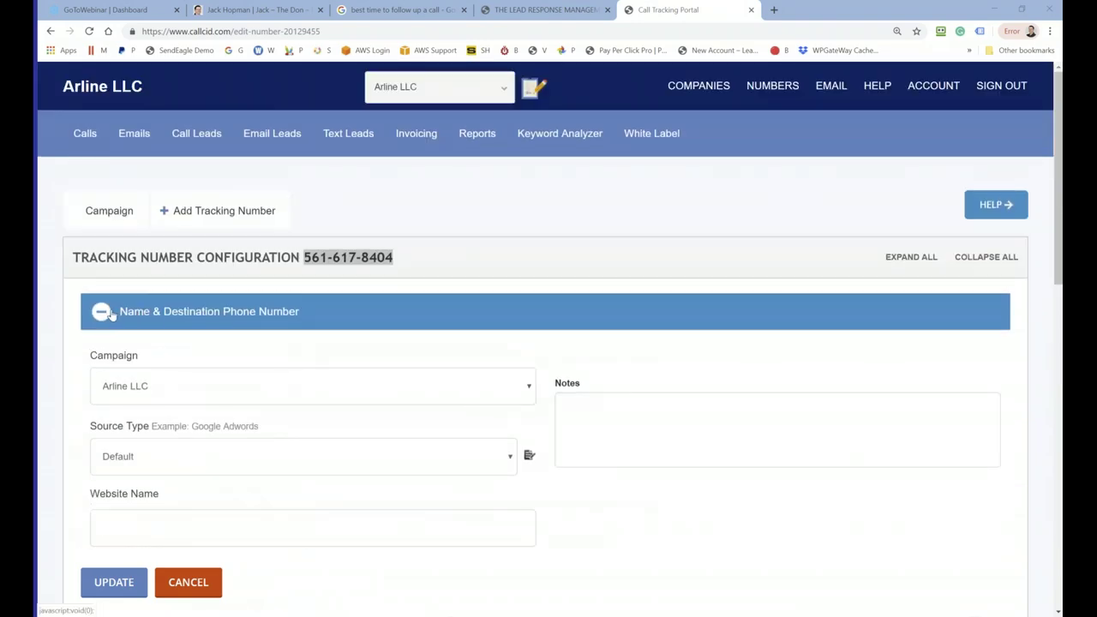
click(103, 312)
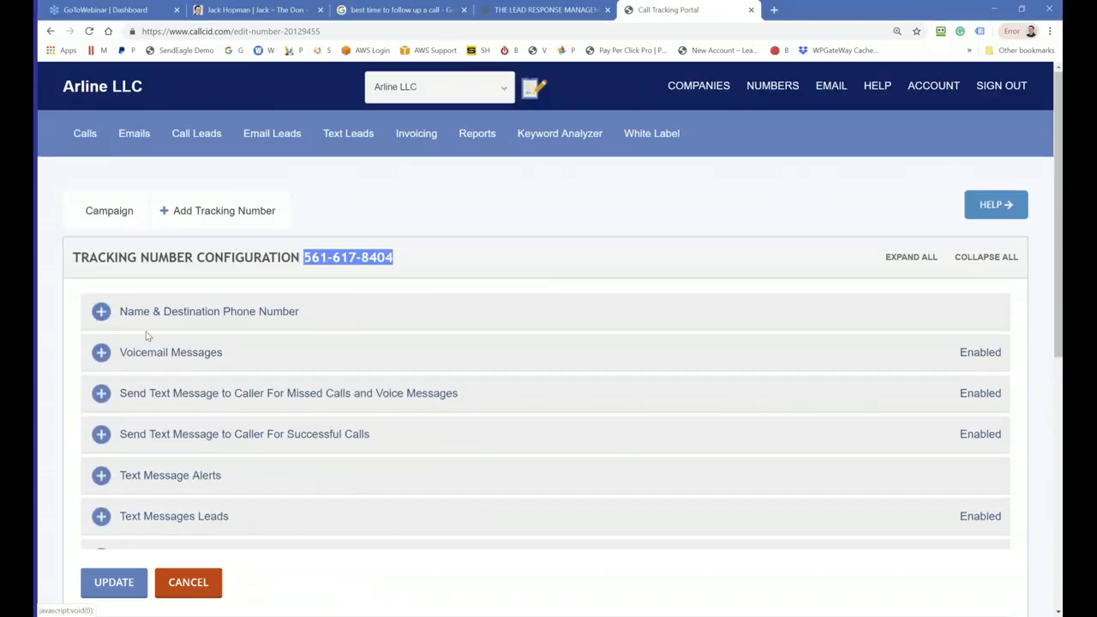
click(79, 130)
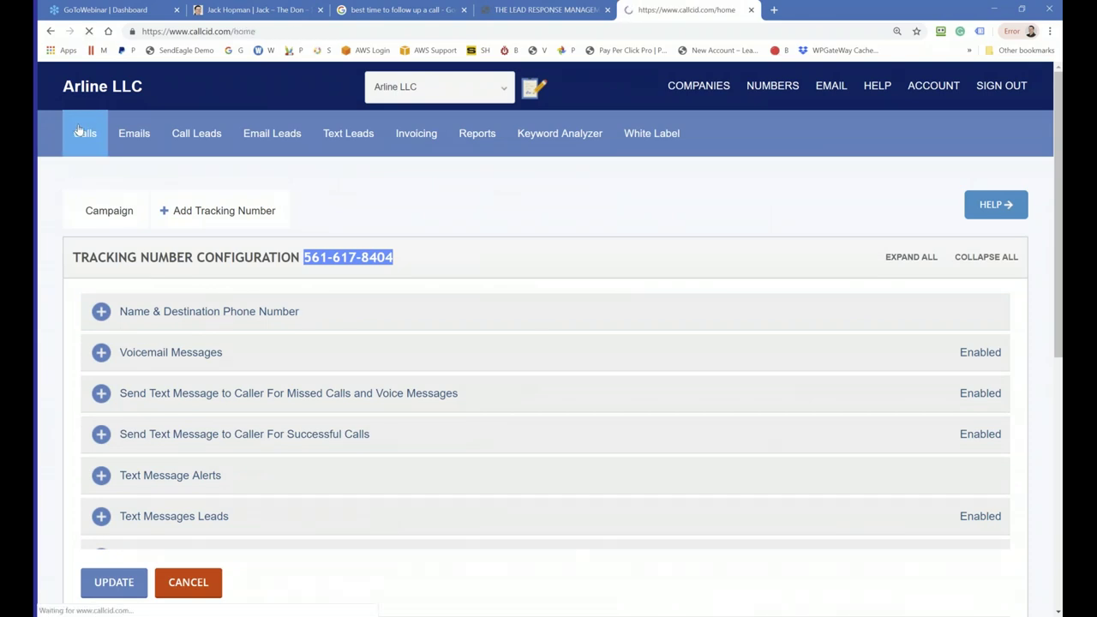
scroll(295, 324, down, 3)
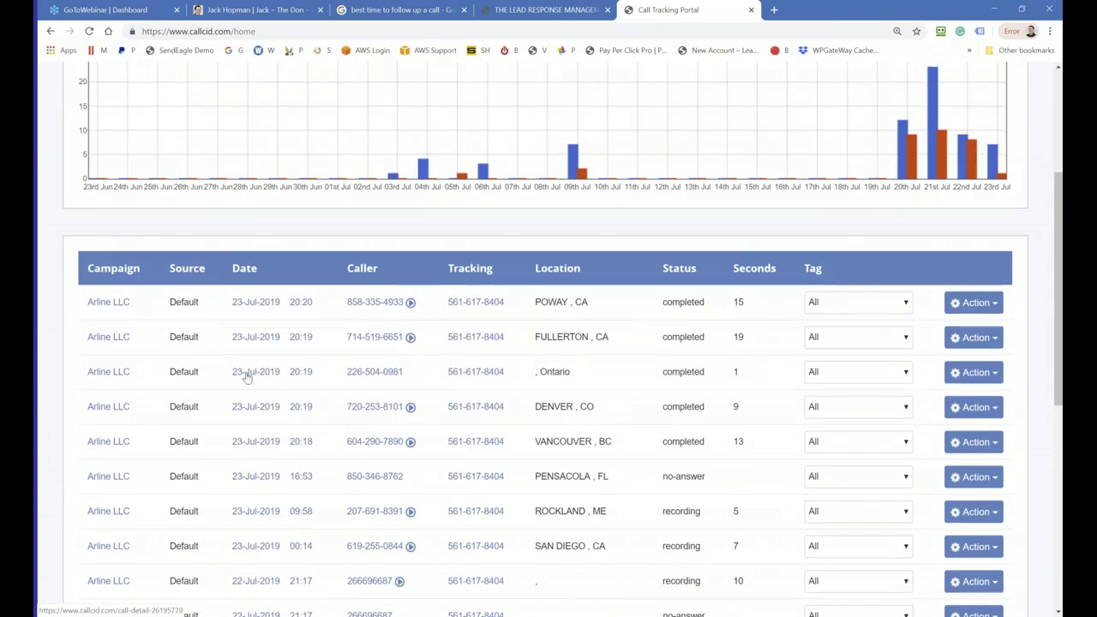
scroll(319, 503, up, 1)
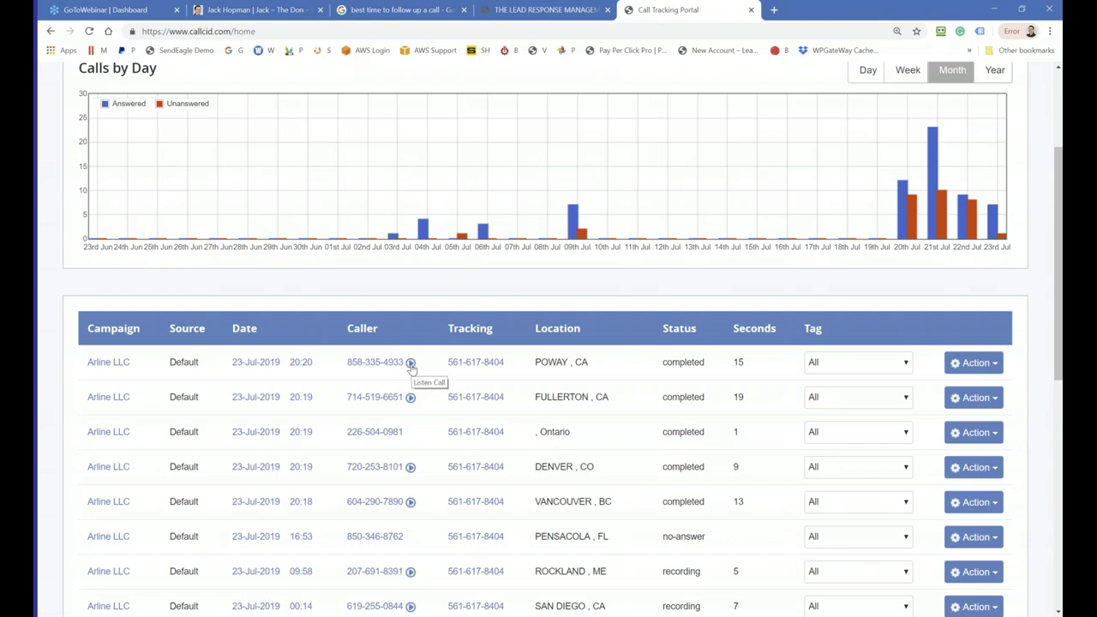
Step: Play and then pause the Poway call's recording
click(411, 363)
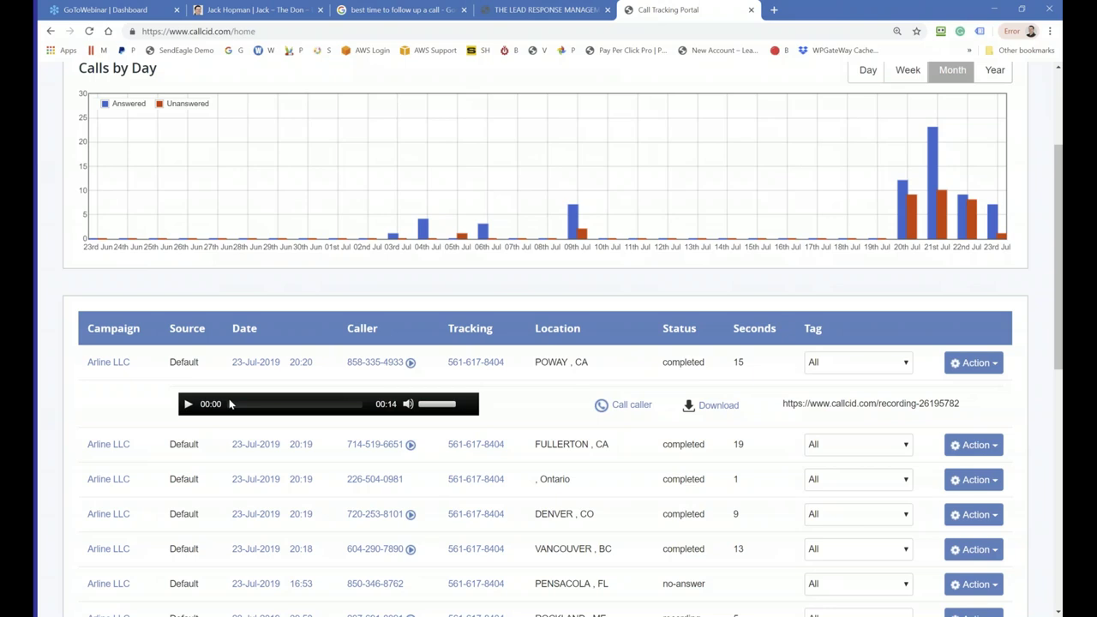
click(187, 404)
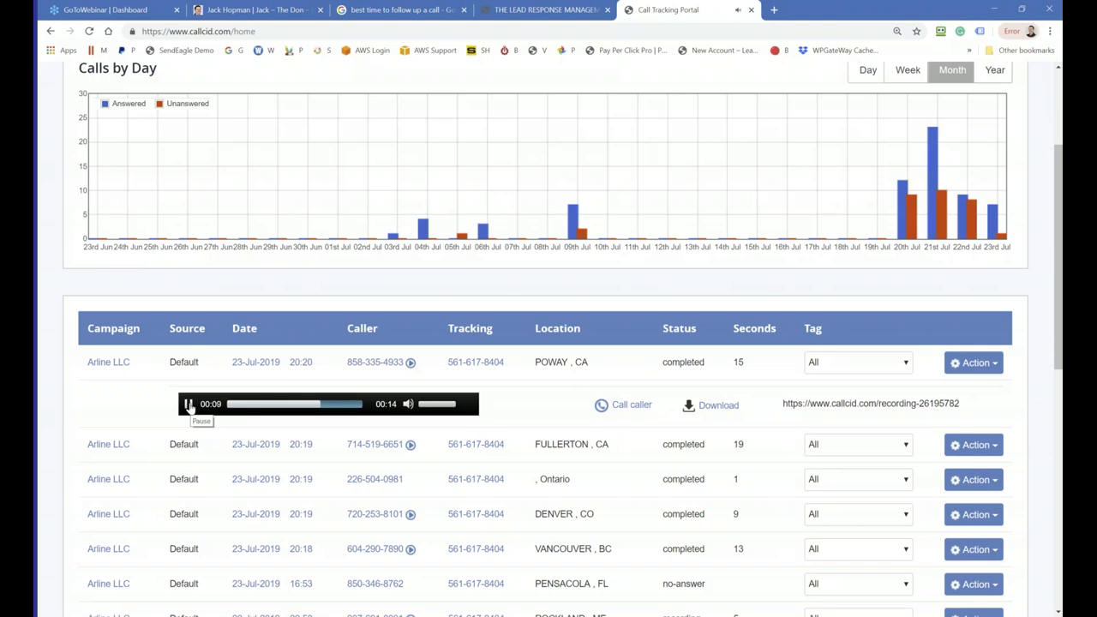
click(190, 406)
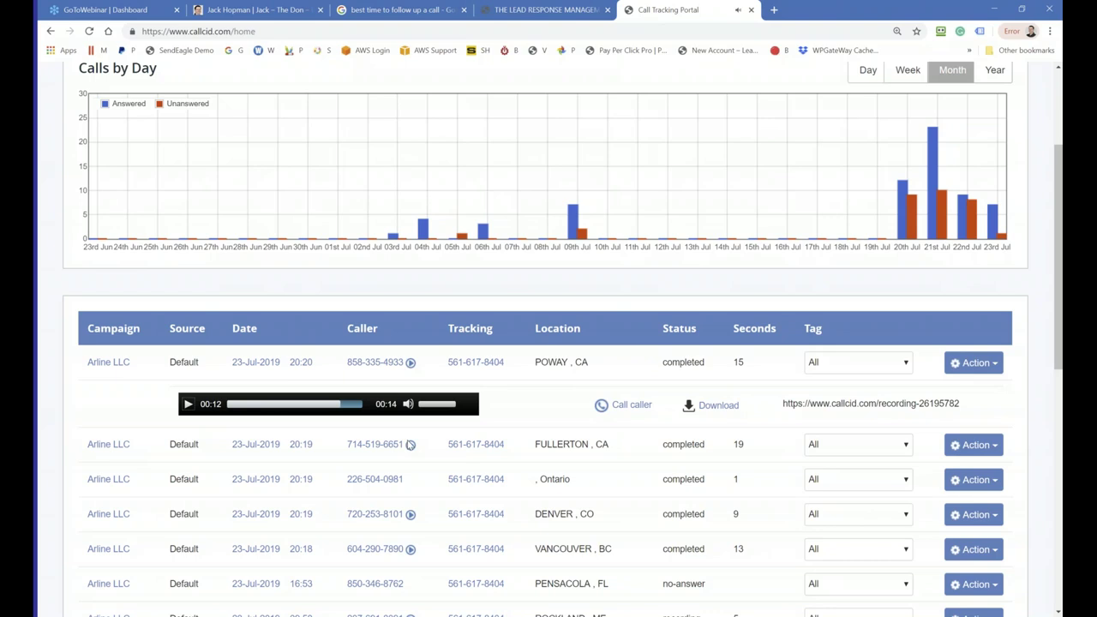
Step: Play the Fullerton call's recording and pause it at 00:14
click(410, 444)
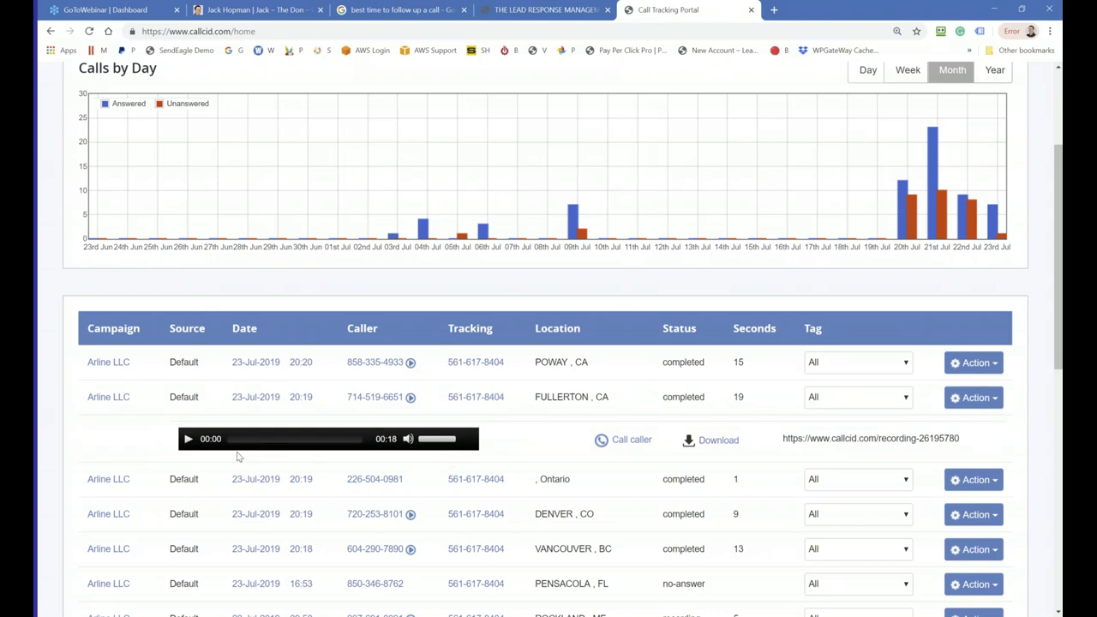
click(187, 440)
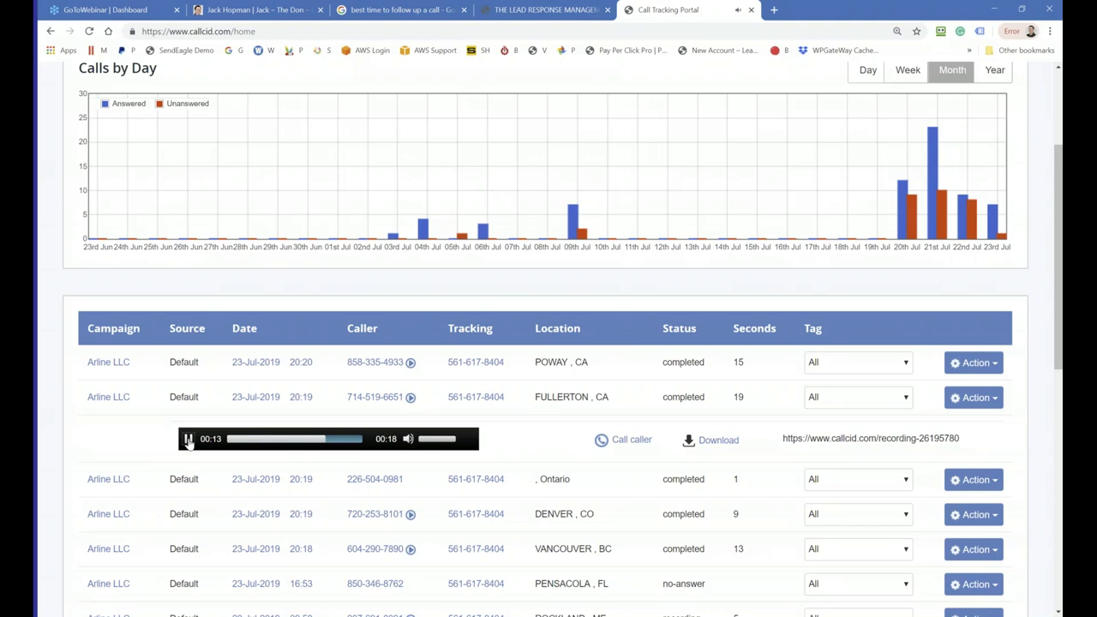
click(188, 440)
Step: Call back the Fullerton caller, end the call, and close the dialer
click(617, 442)
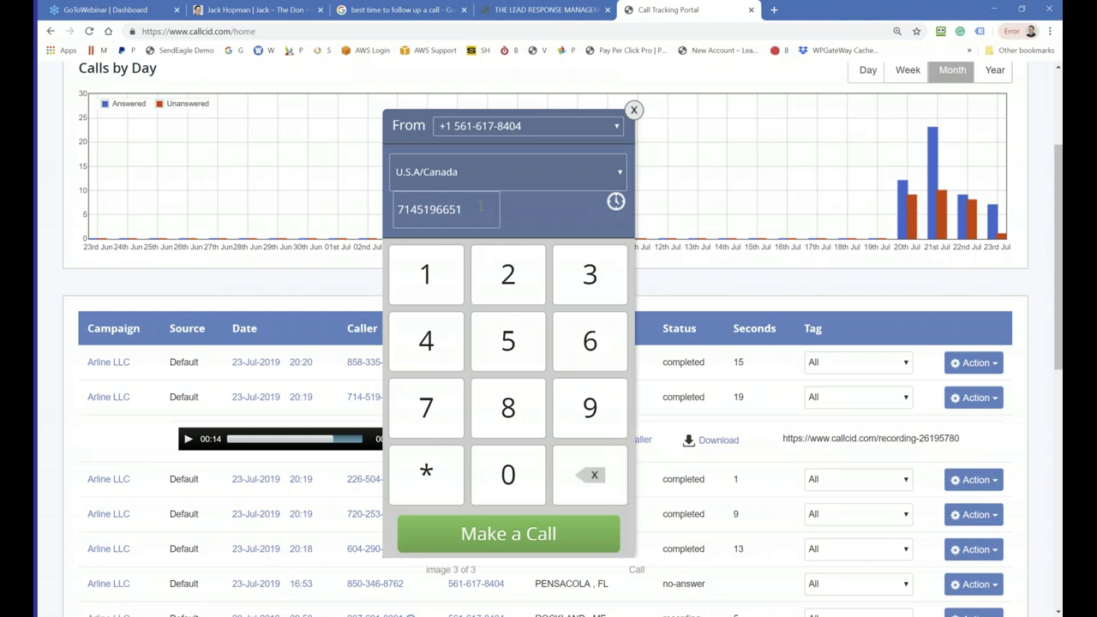
click(505, 534)
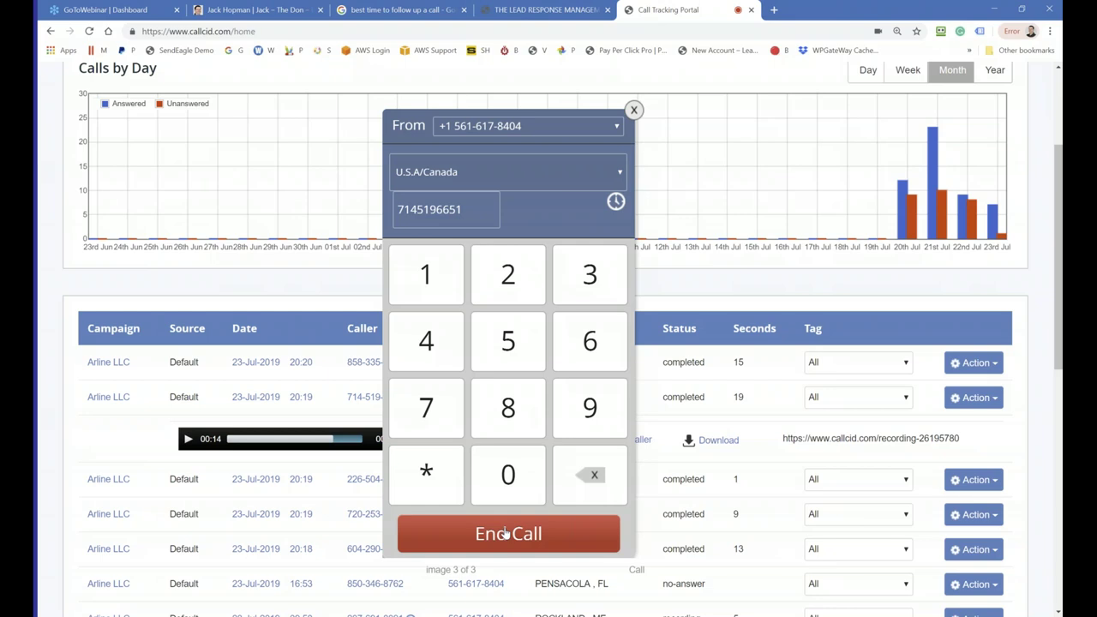
click(506, 533)
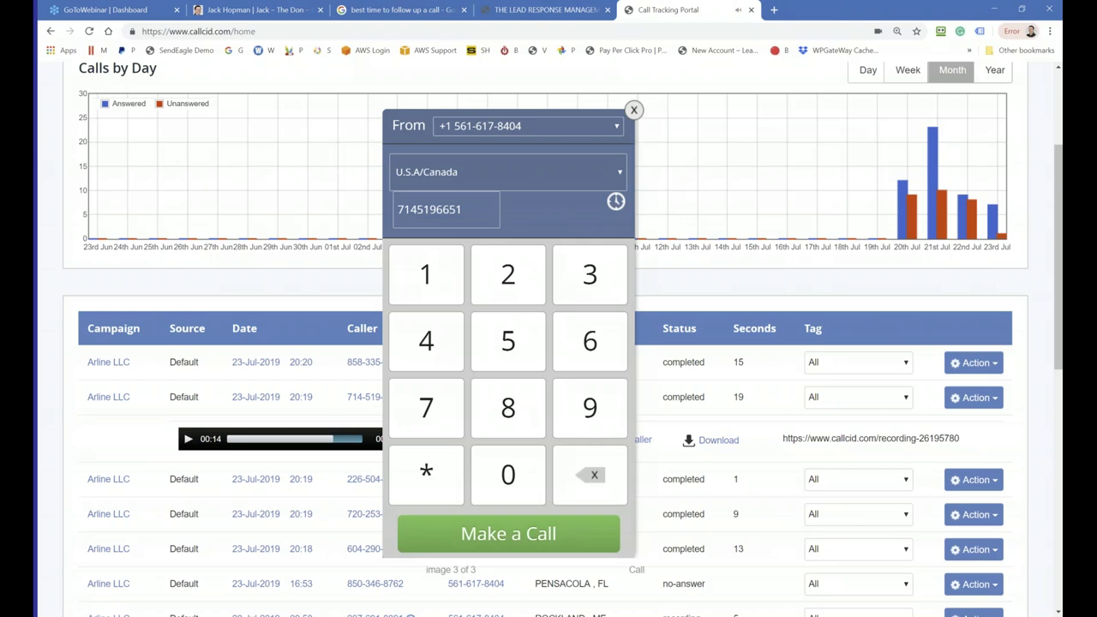
click(633, 110)
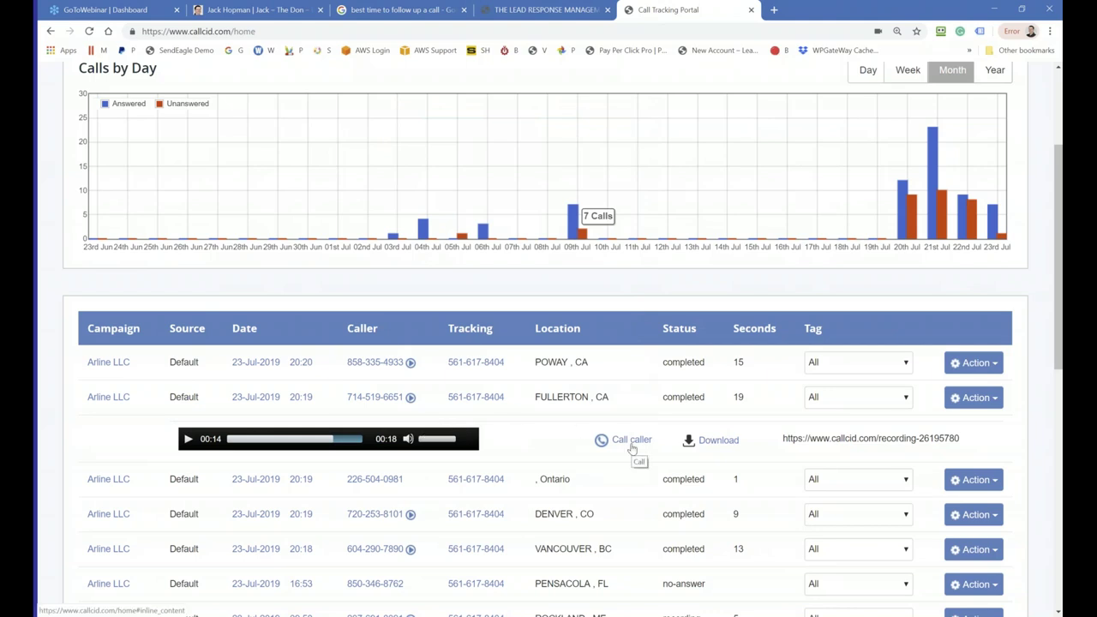
Step: Load the Vancouver call's recording and open a callback dialer for that caller
scroll(628, 449, down, 1)
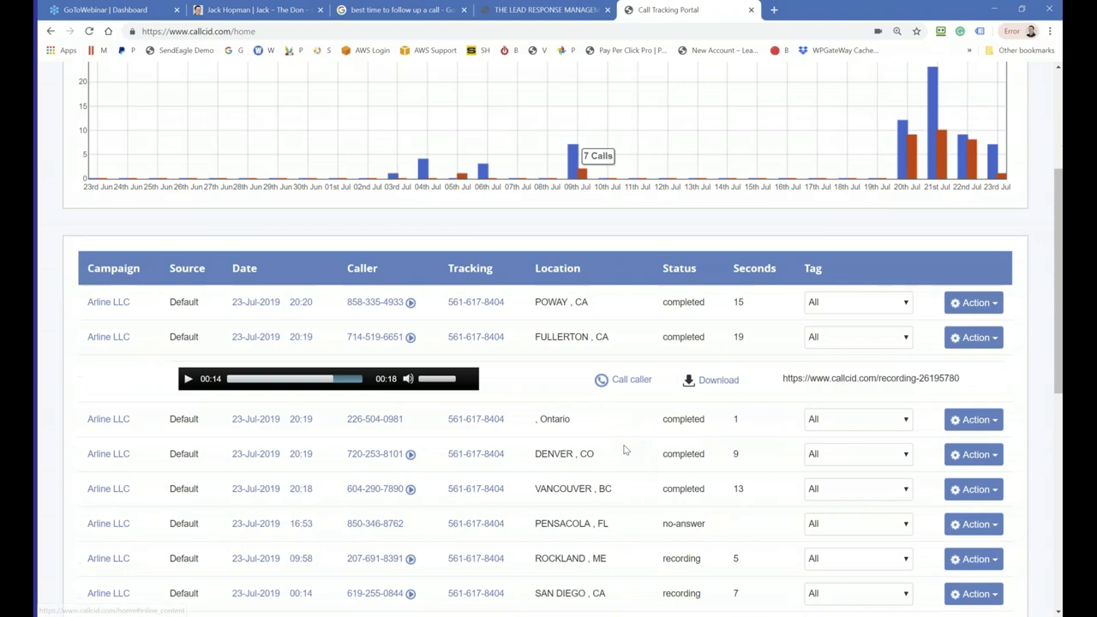
scroll(604, 443, down, 1)
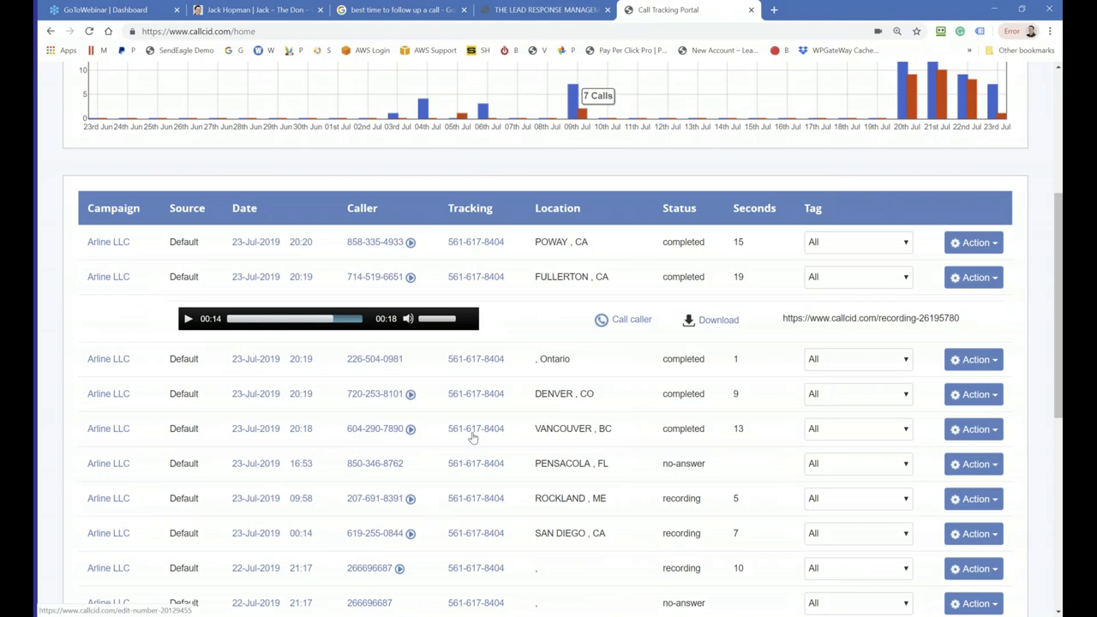
click(411, 430)
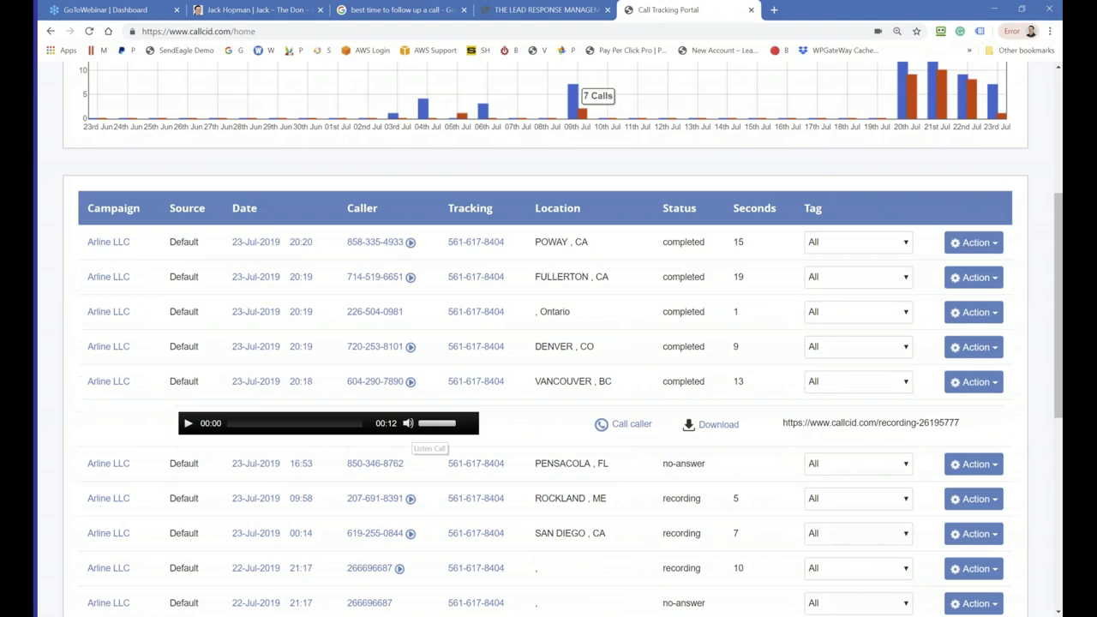
click(630, 425)
Step: Place the callback to the Vancouver caller, hang up, and close the dialer
click(456, 534)
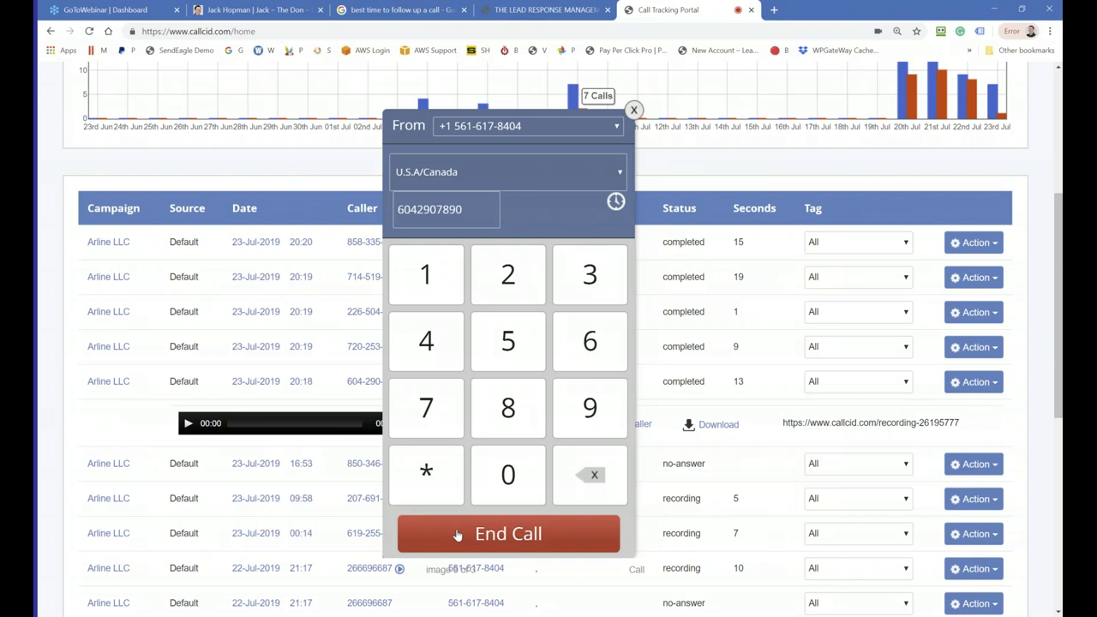
click(458, 535)
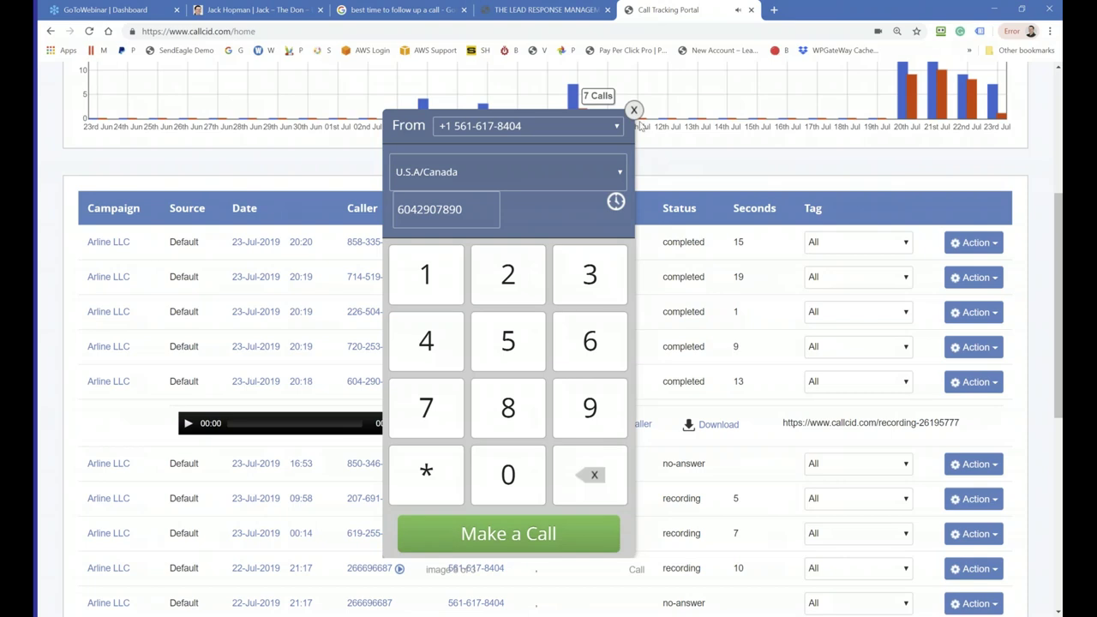
click(634, 110)
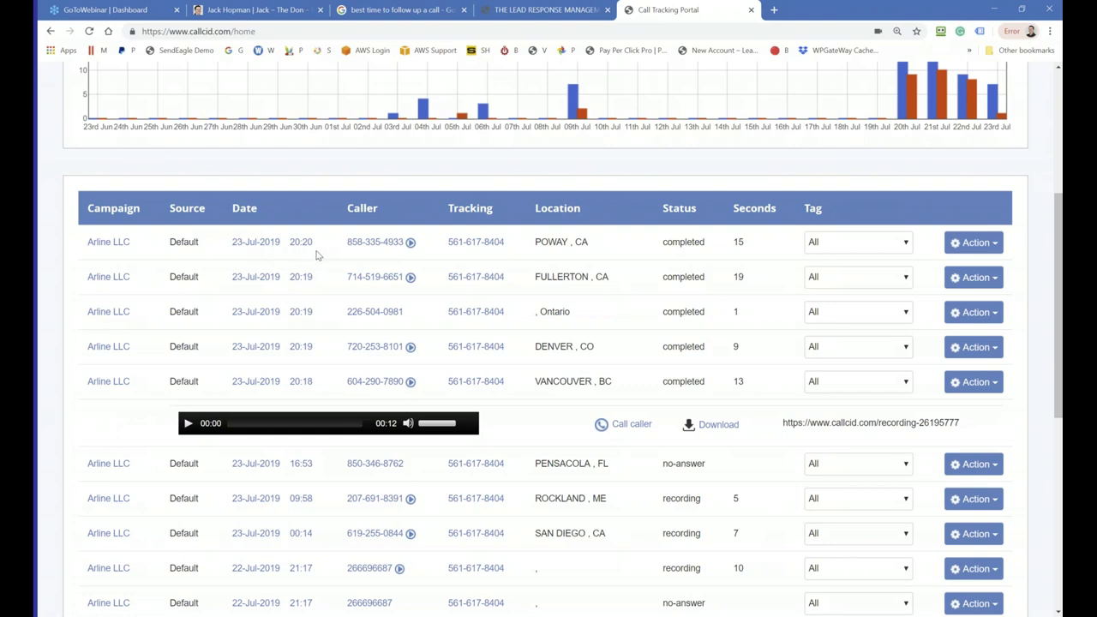
Step: Reload the call log to list the new Call Caller calls, then open a new tab
click(88, 32)
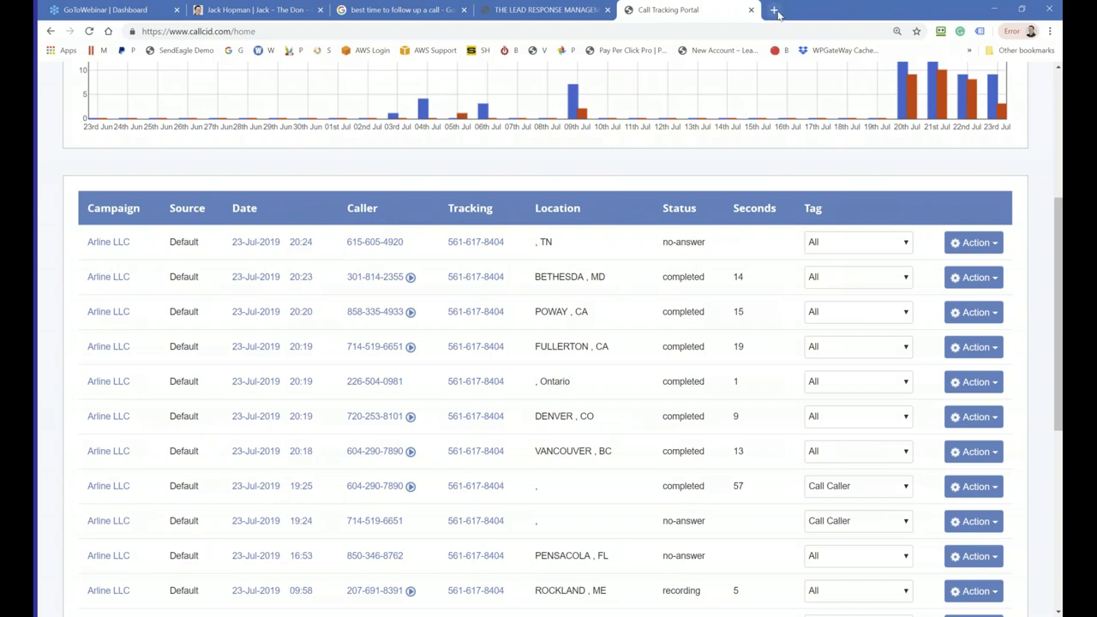
click(774, 9)
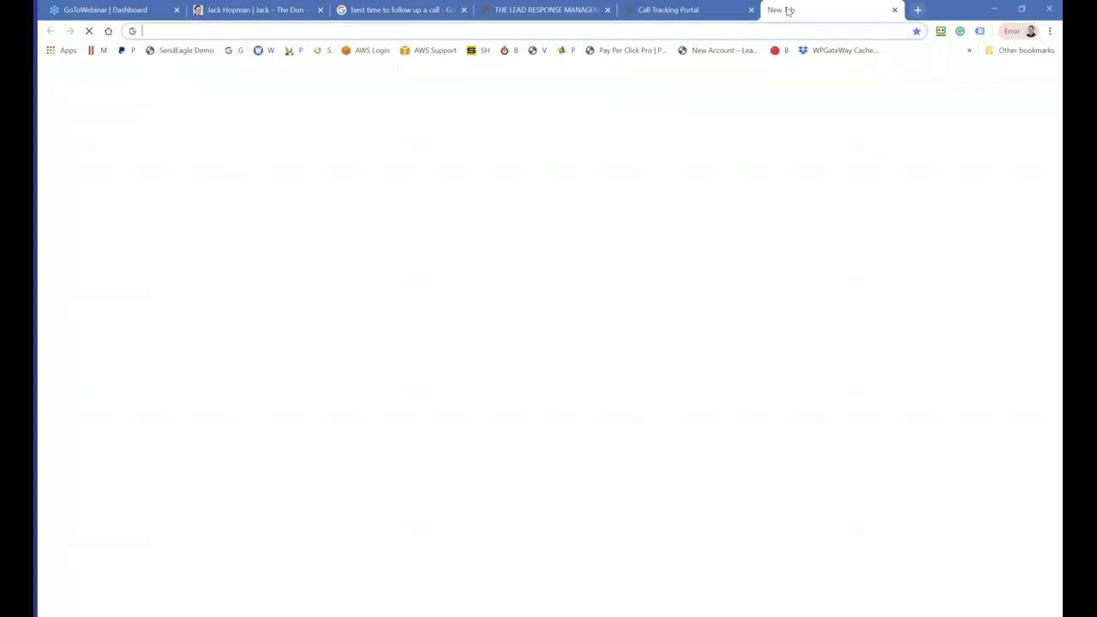
Step: Log in to the DFY Portal using the RoboForm saved login found with 'df'
click(943, 34)
text(df)
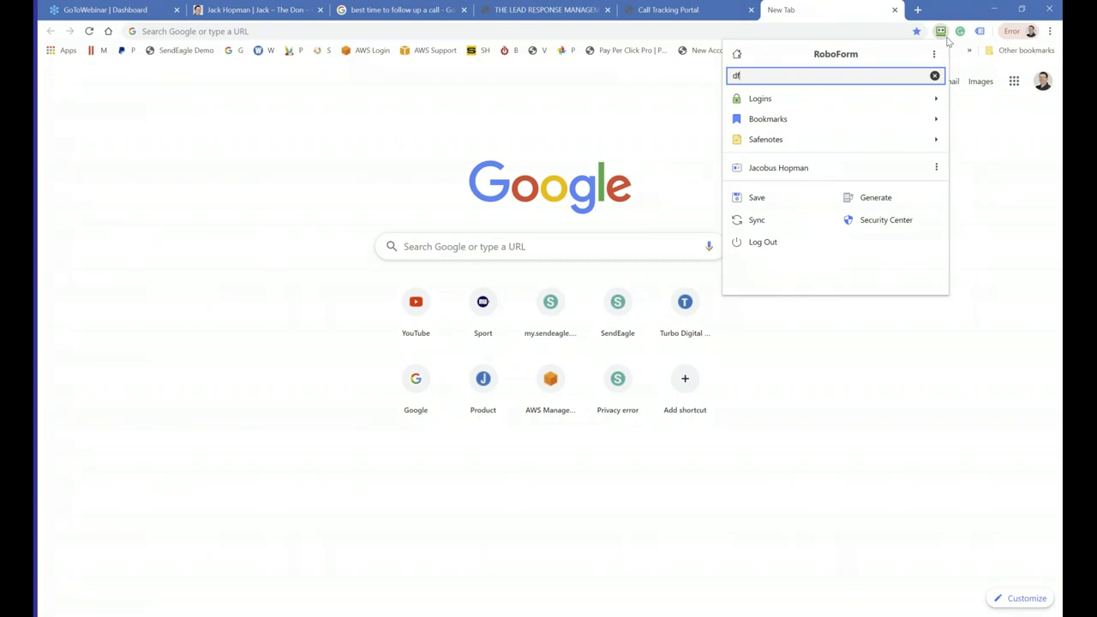
key(Return)
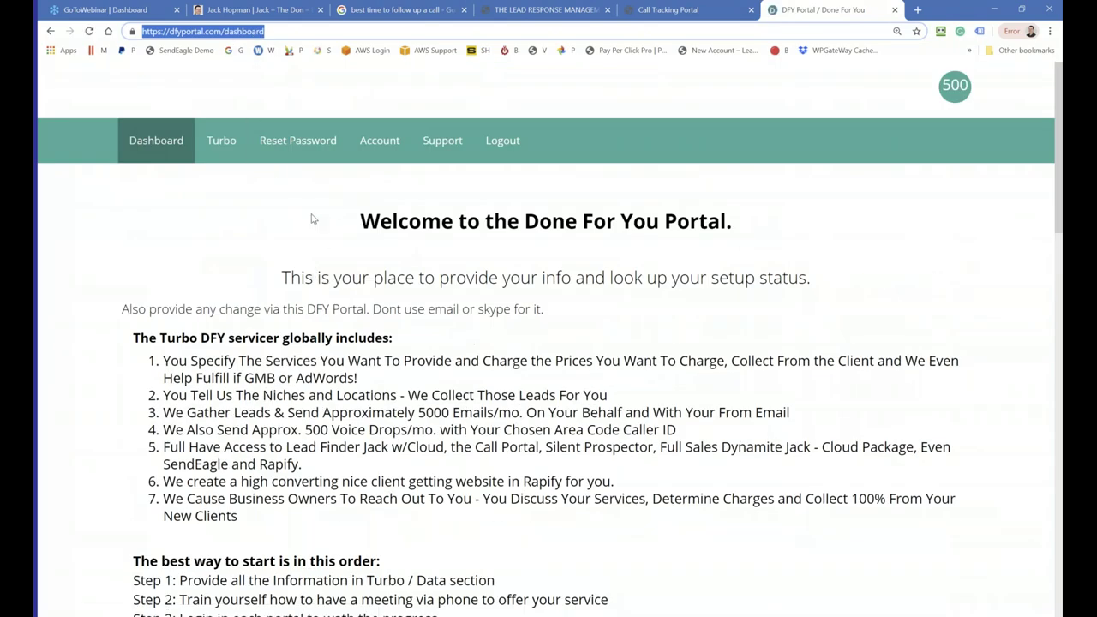
Step: Start the 51:45 Expert Client Getting call Training video on the DFY dashboard
scroll(285, 243, down, 5)
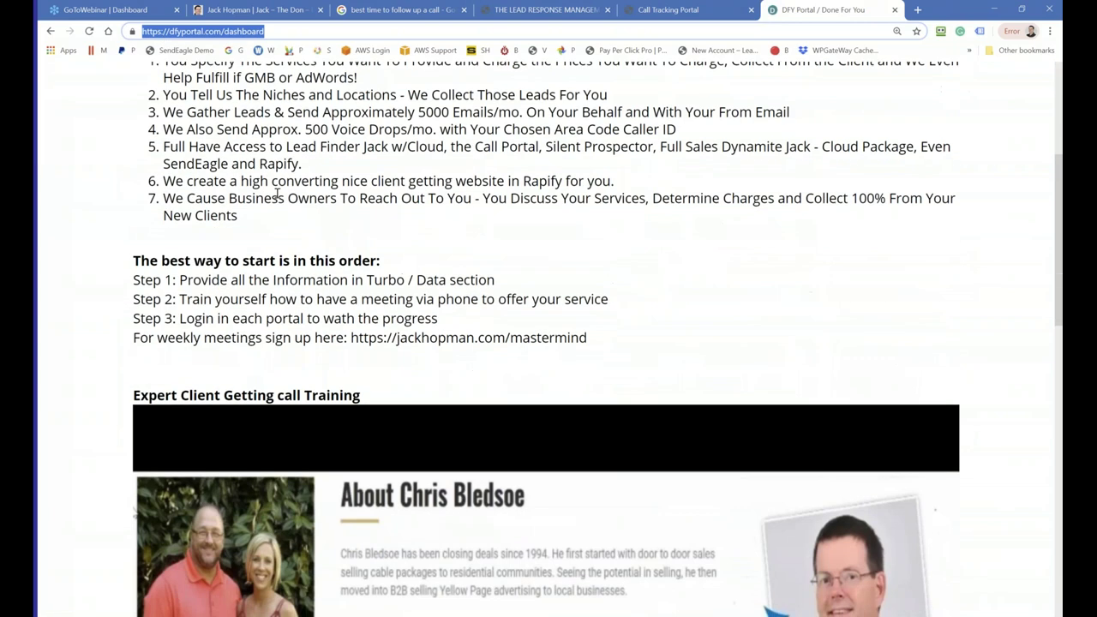
scroll(291, 232, down, 1)
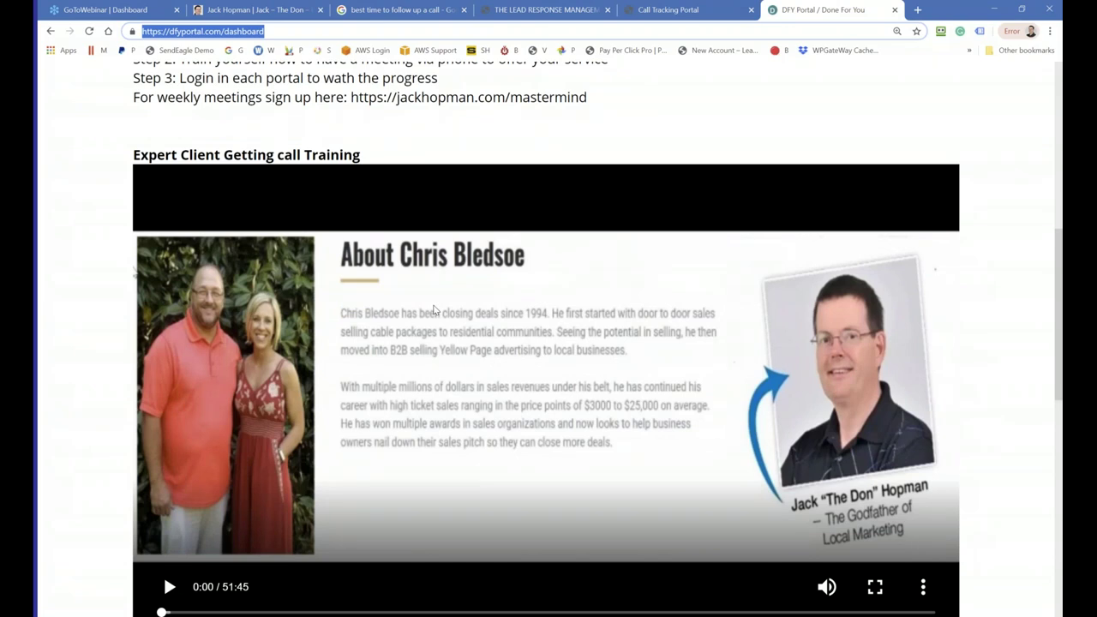
scroll(434, 311, down, 1)
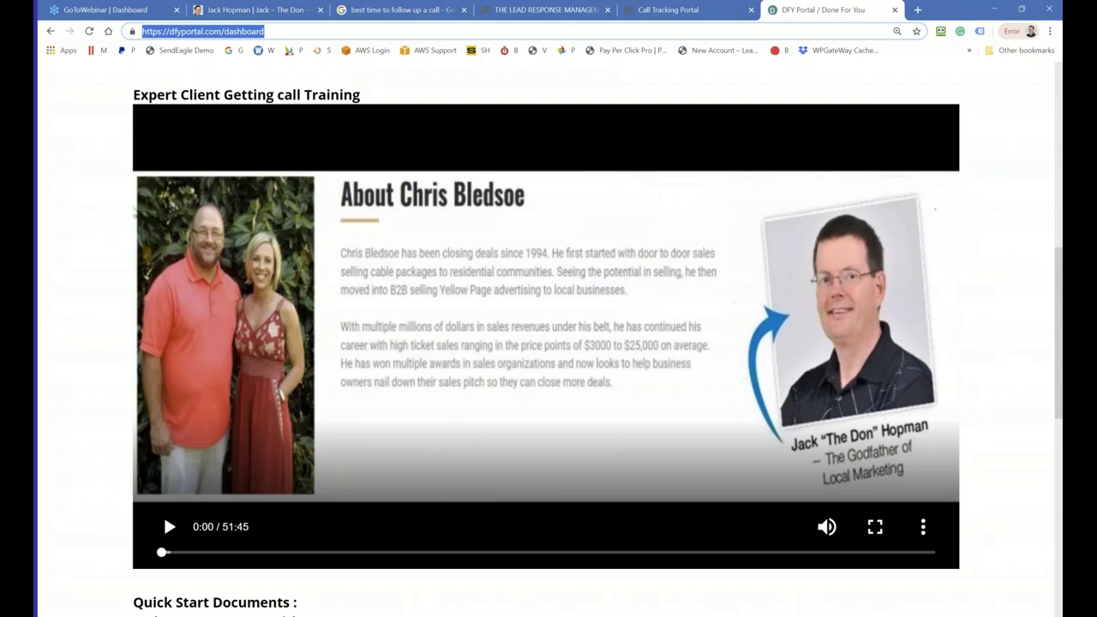
click(169, 526)
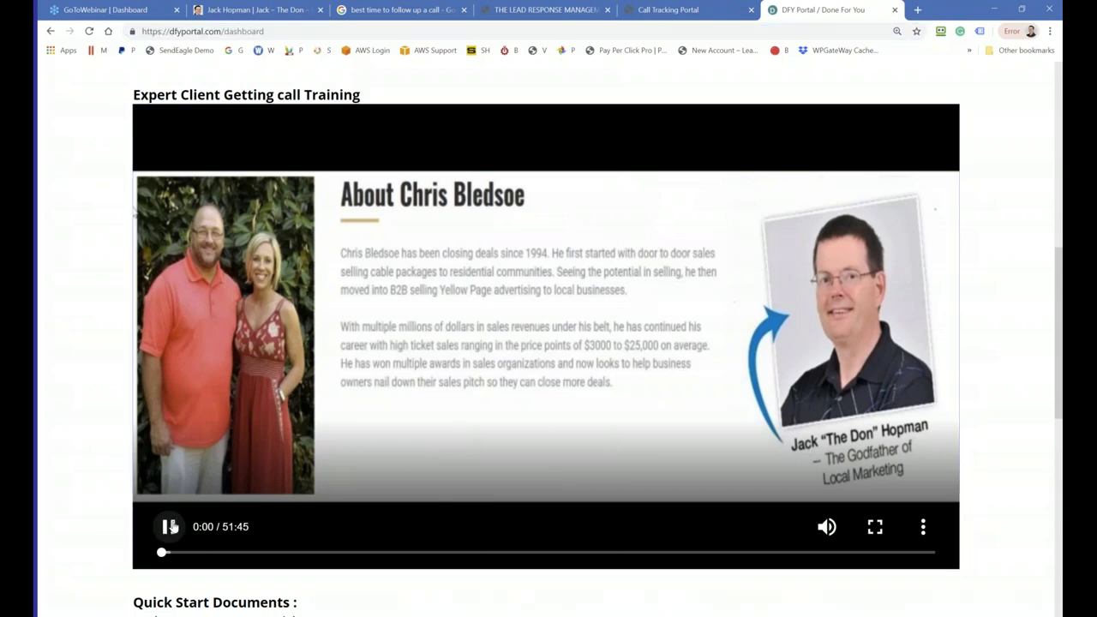